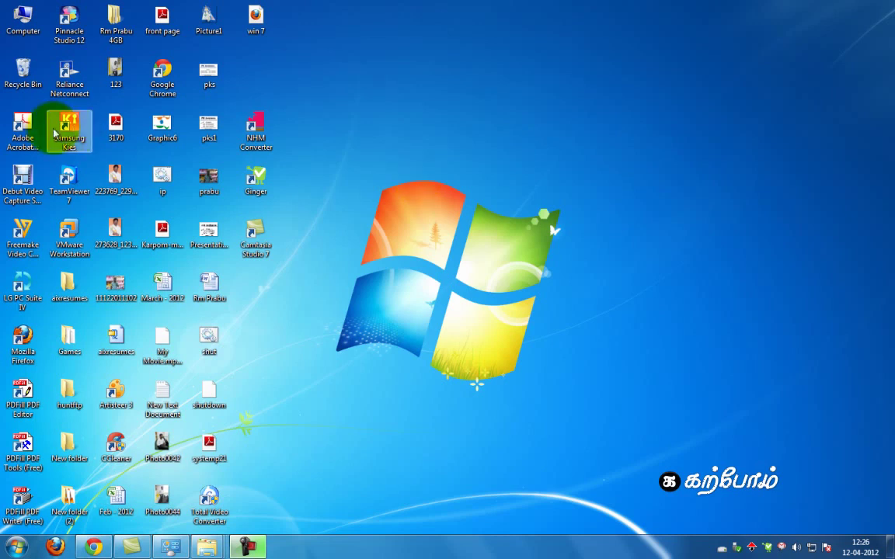
Open the Recycle Bin to see its 4 deleted items: a PDF, two PNGs and a JPEG.
double_click(22, 71)
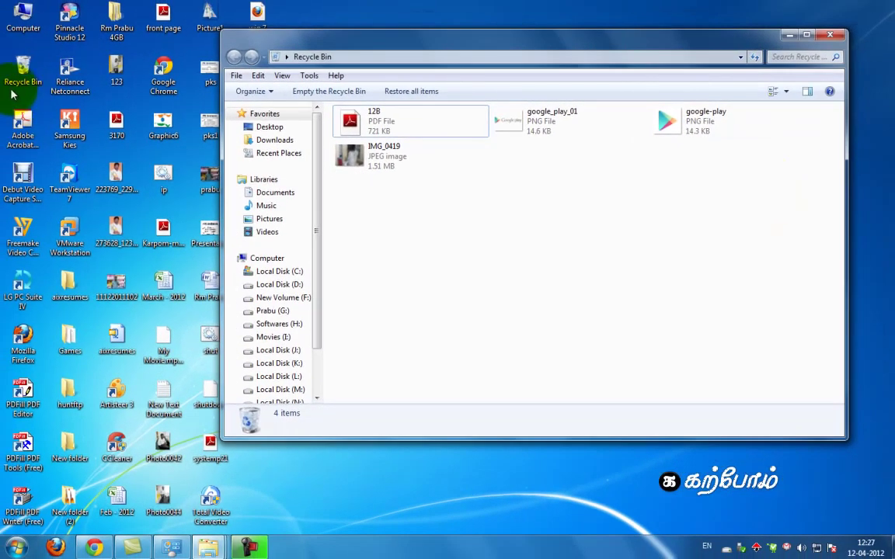
Bring up the shortcut menu of the Recycle Bin desktop icon.
right_click(16, 84)
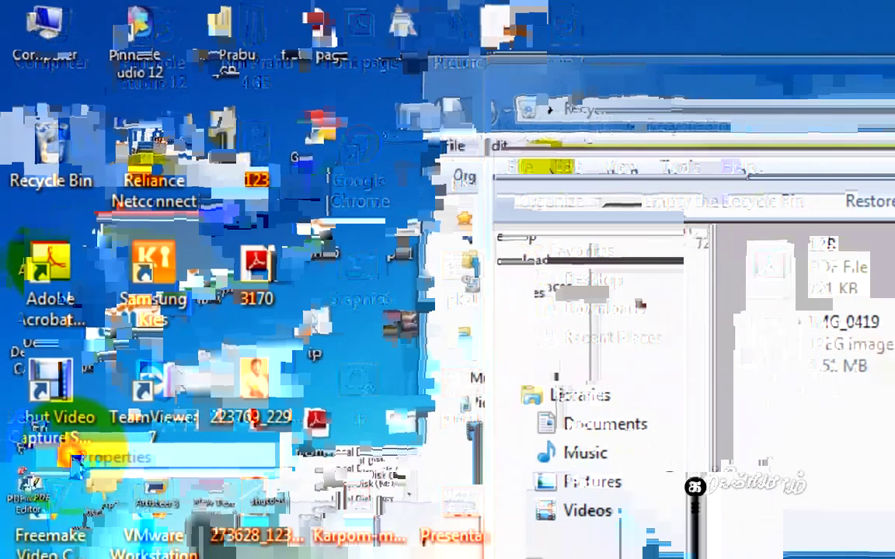
Set the Recycle Bin properties to 'Don't move files to the Recycle Bin' and apply.
left_click(75, 460)
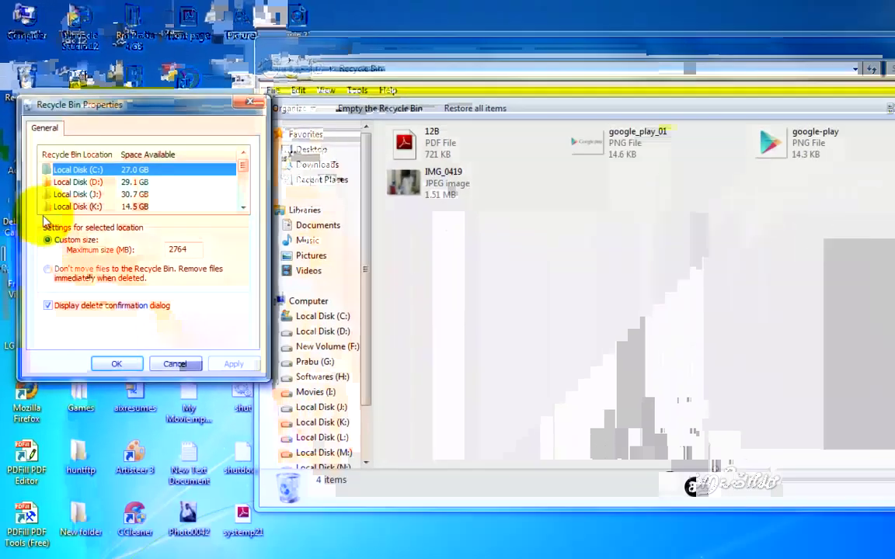
left_click_drag(120, 90, 523, 114)
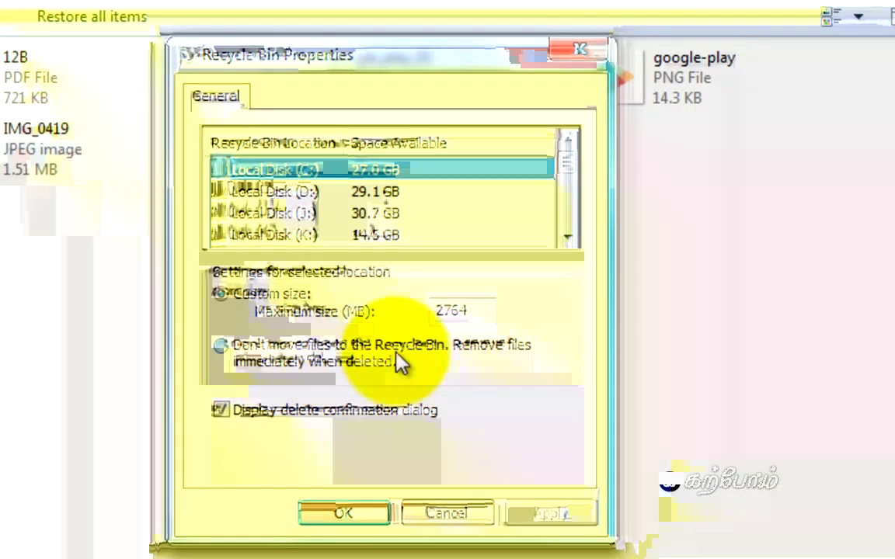
left_click(276, 349)
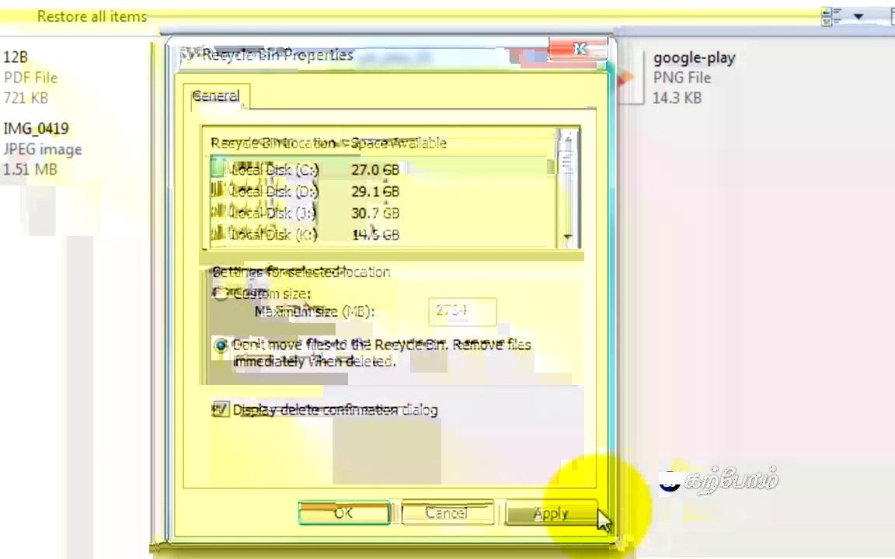
left_click(588, 512)
left_click(344, 513)
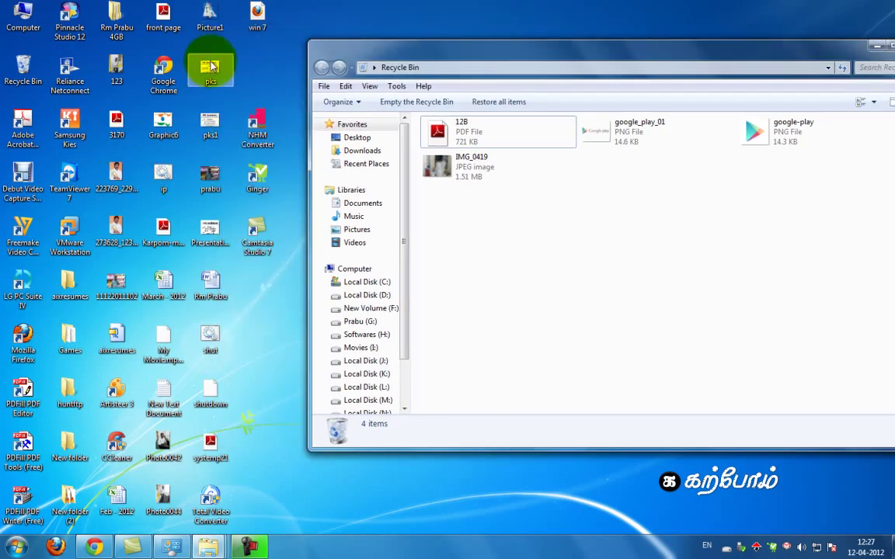
Permanently delete the pks image with Shift+Delete, confirming with Yes.
mouse_move(214, 68)
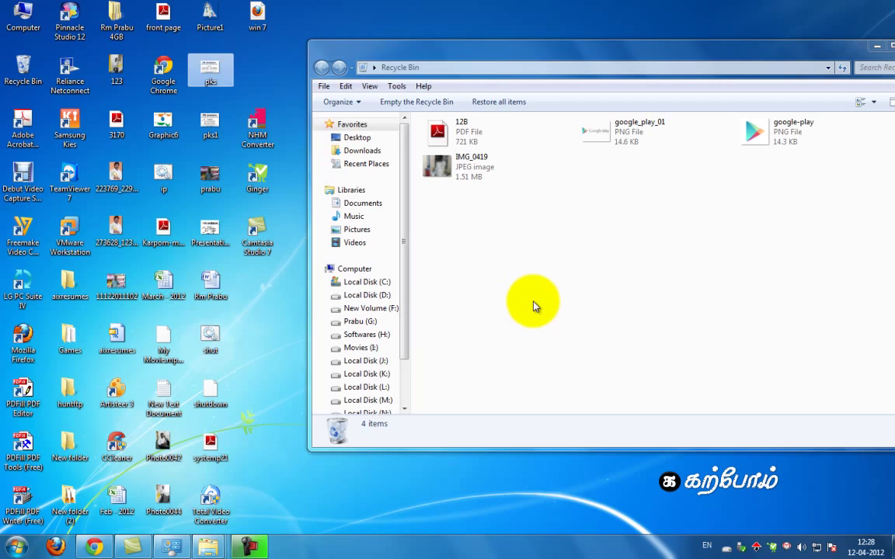
key("shift+Delete")
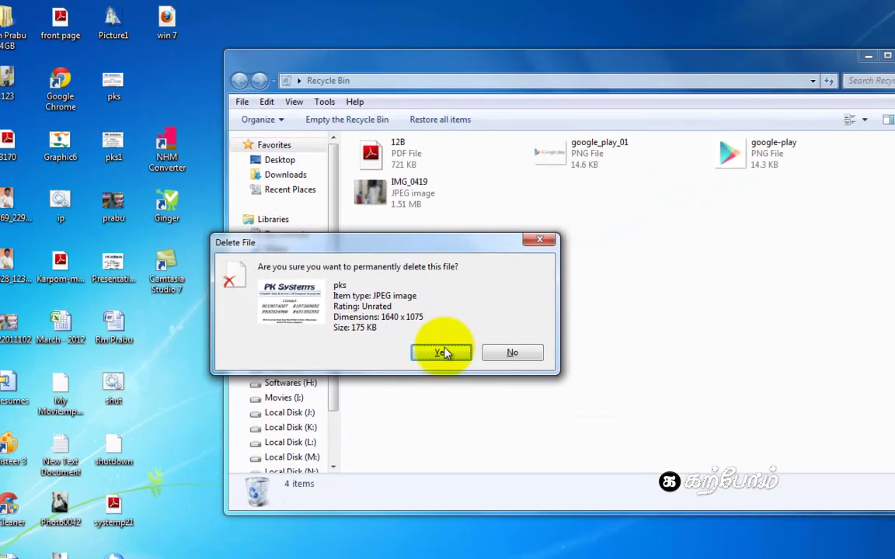
left_click(455, 353)
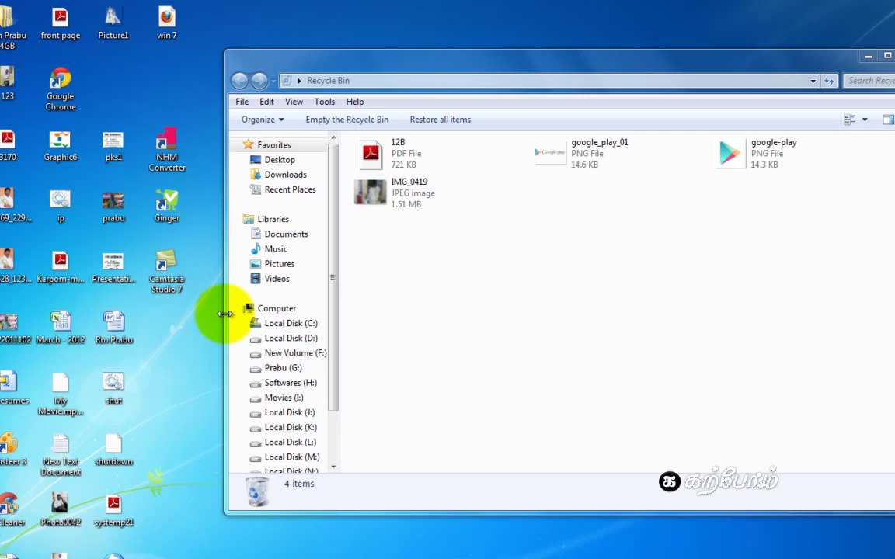
left_click(562, 327)
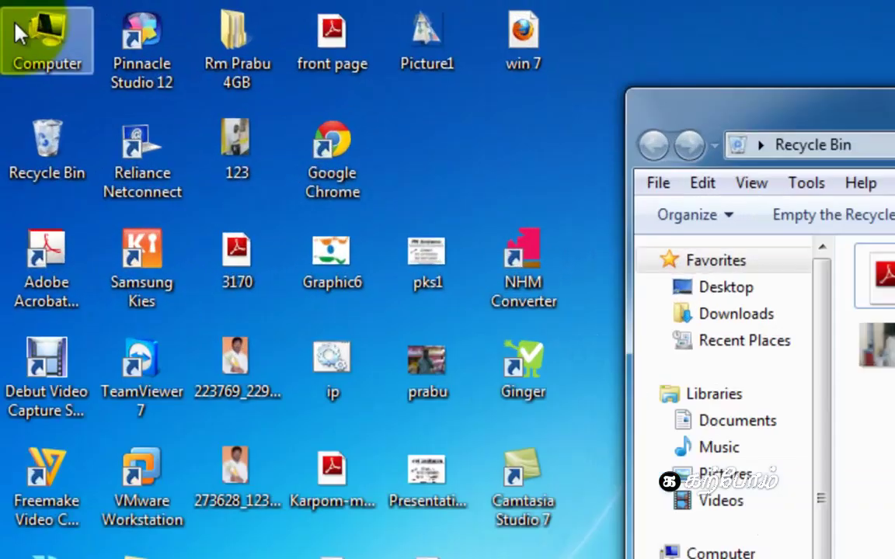
double_click(17, 16)
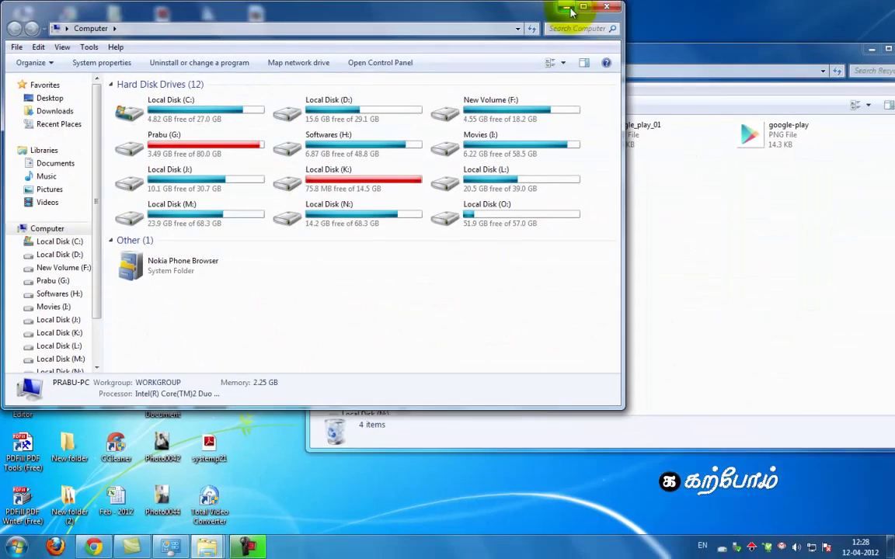
left_click(570, 17)
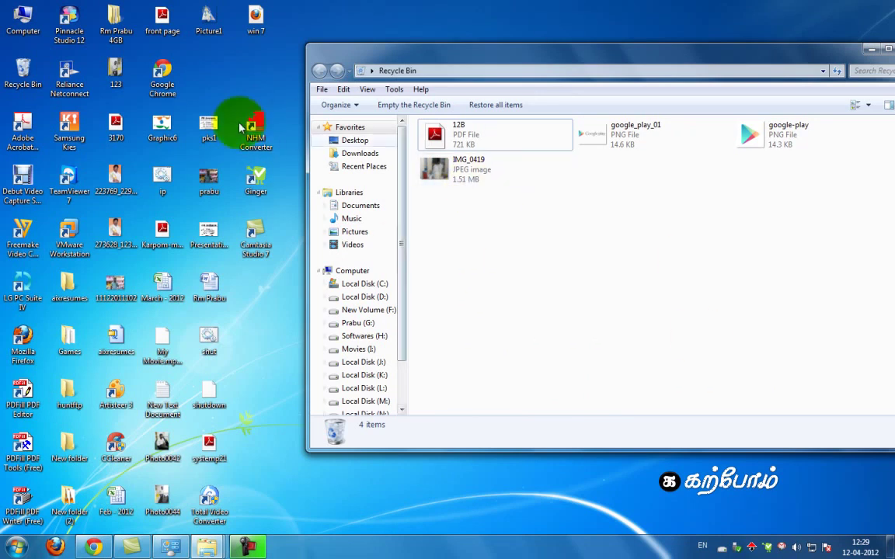
Check 'Underline keyboard shortcuts and access keys' in Ease of Access keyboard settings and apply.
left_click(17, 548)
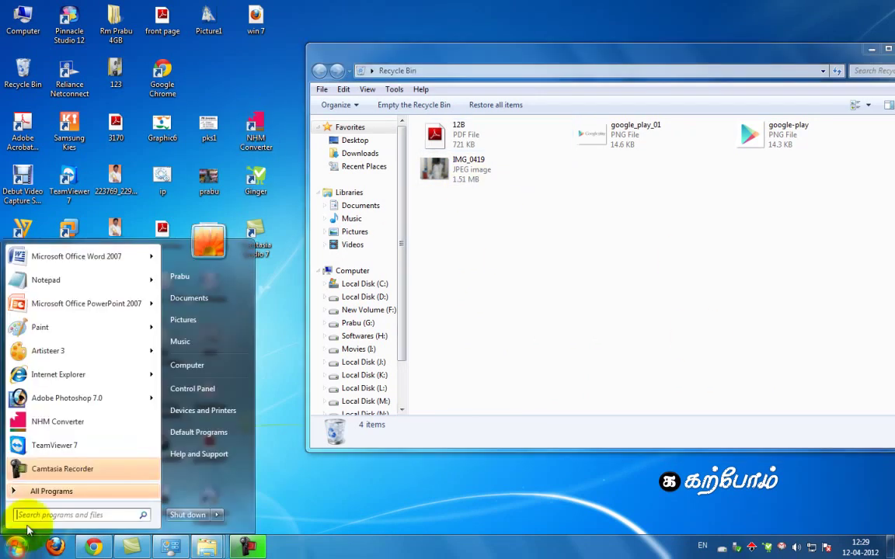
left_click(194, 386)
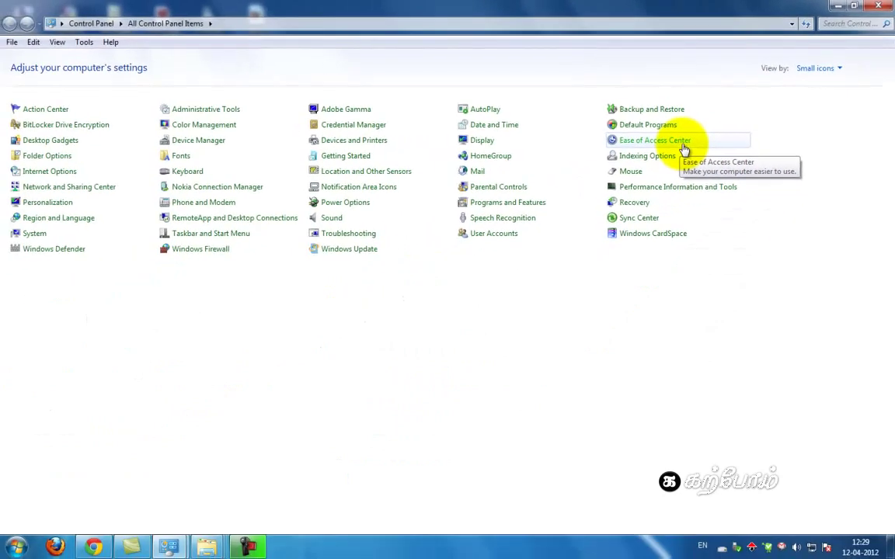
left_click(683, 147)
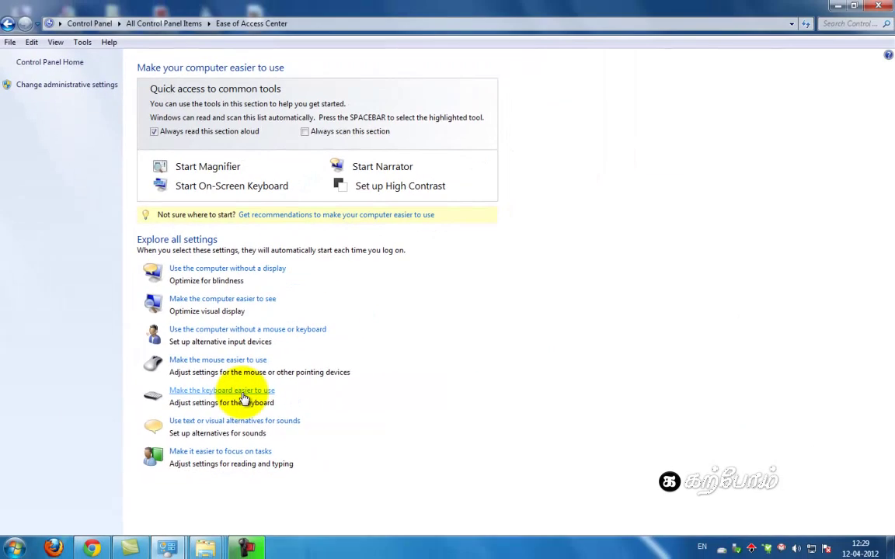
left_click(244, 393)
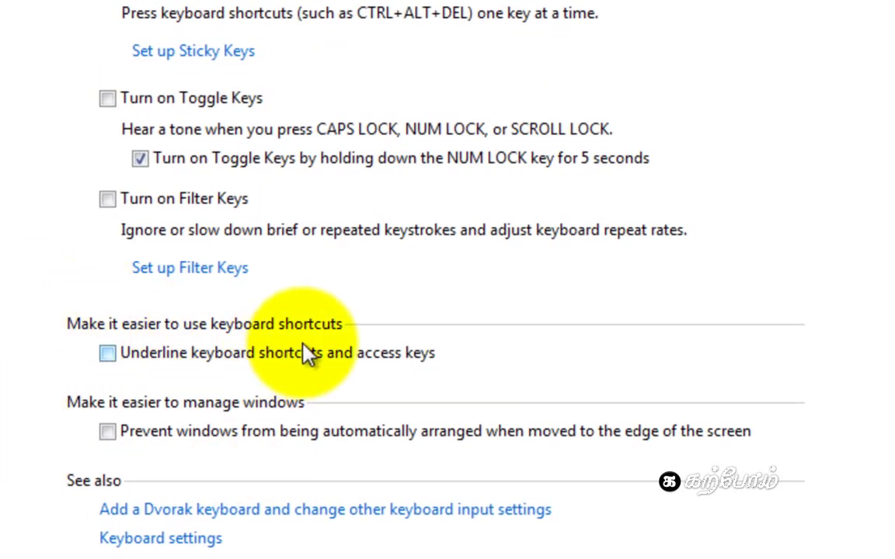
left_click(107, 354)
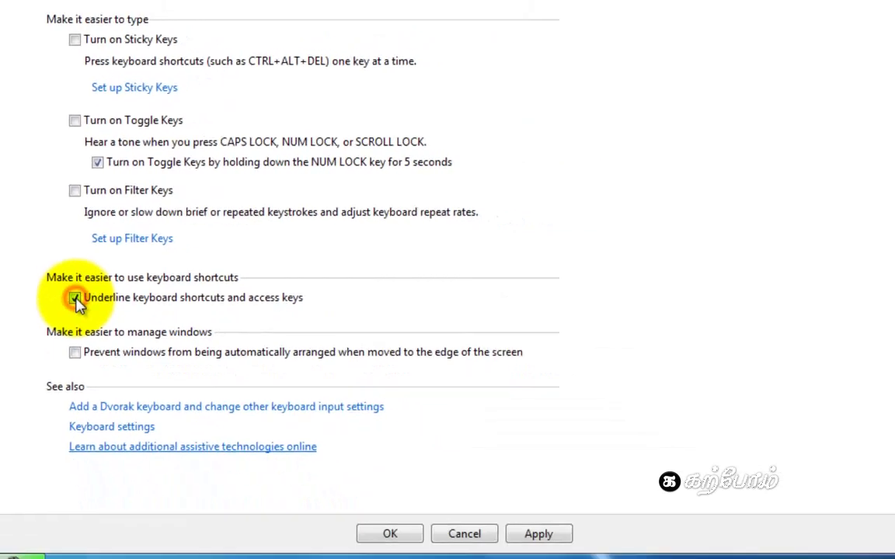
left_click(486, 512)
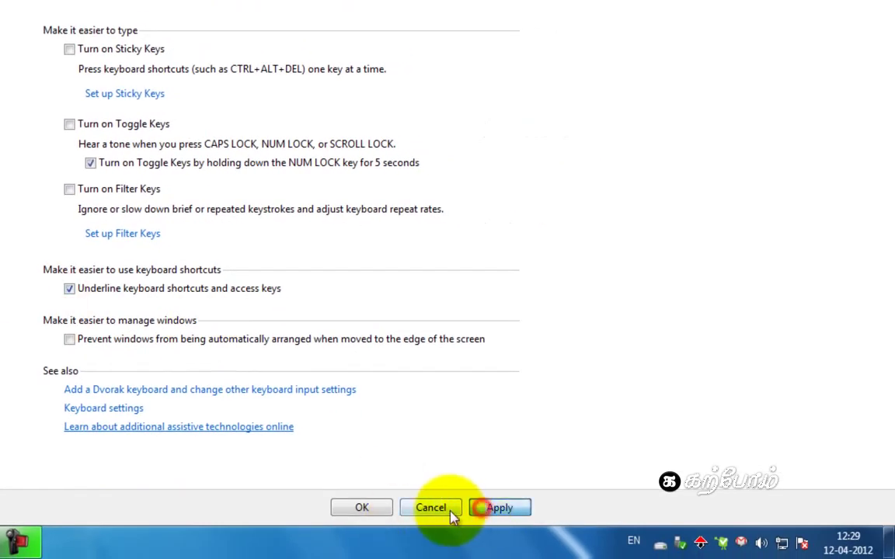
left_click(372, 516)
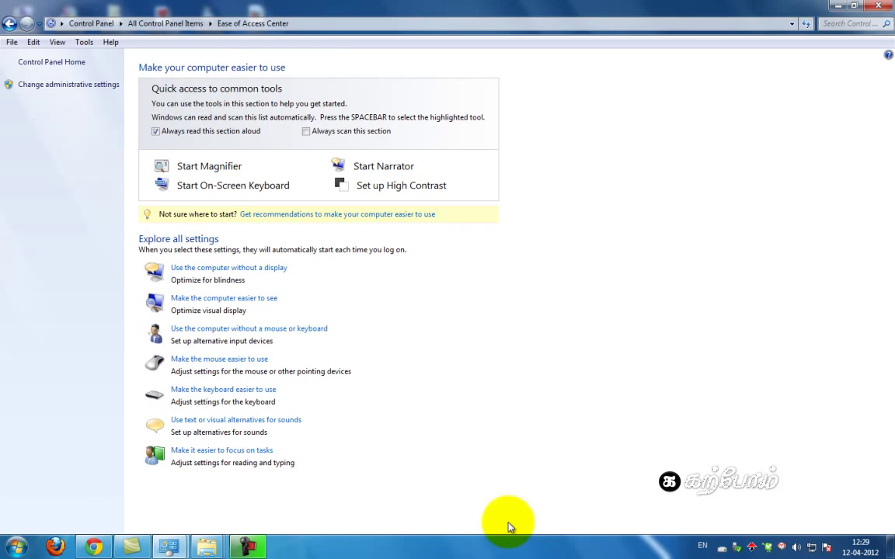
left_click(17, 546)
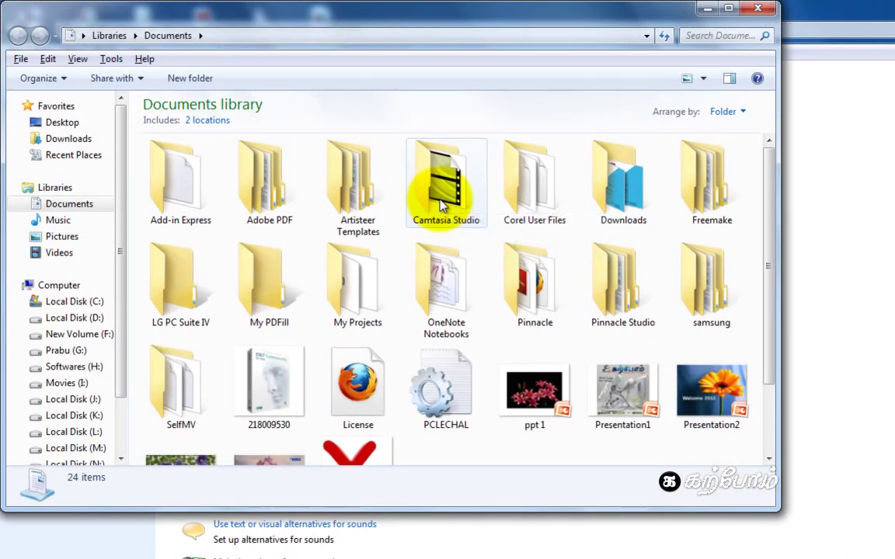
Minimize the Documents library window, then move the Recycle Bin window left and close it.
left_click(709, 10)
left_click(699, 299)
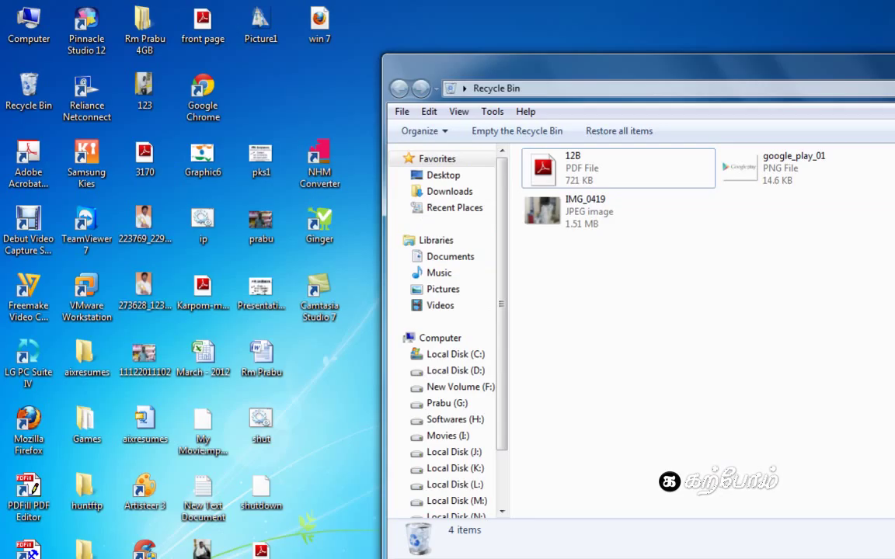
left_click_drag(621, 66, 504, 64)
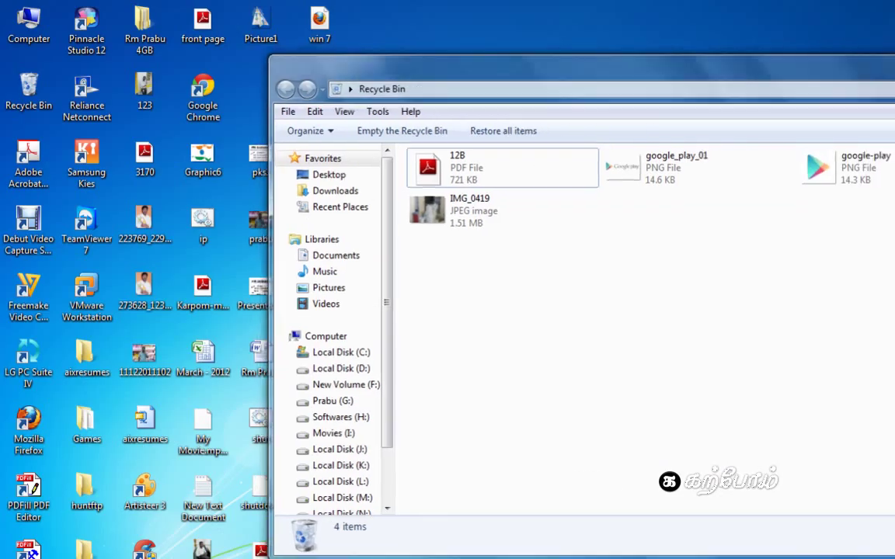
key("alt+F4")
left_click(759, 262)
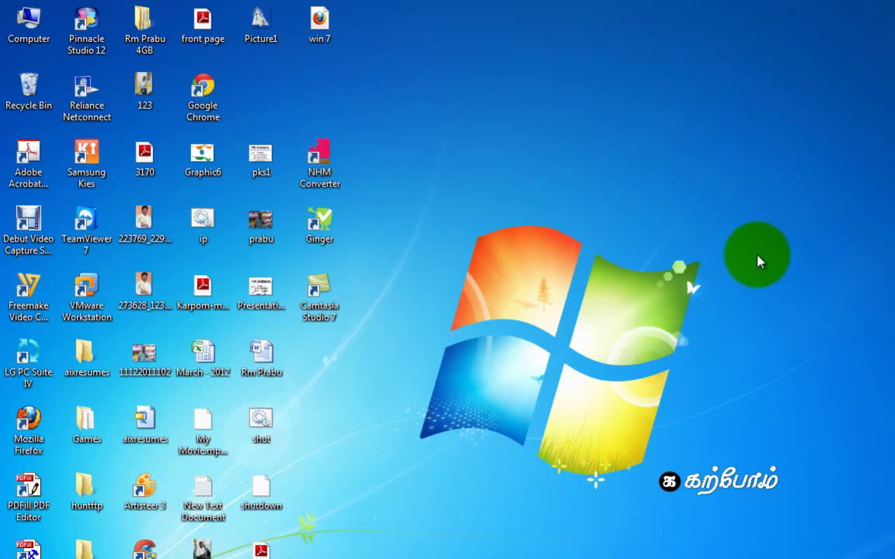
right_click(759, 262)
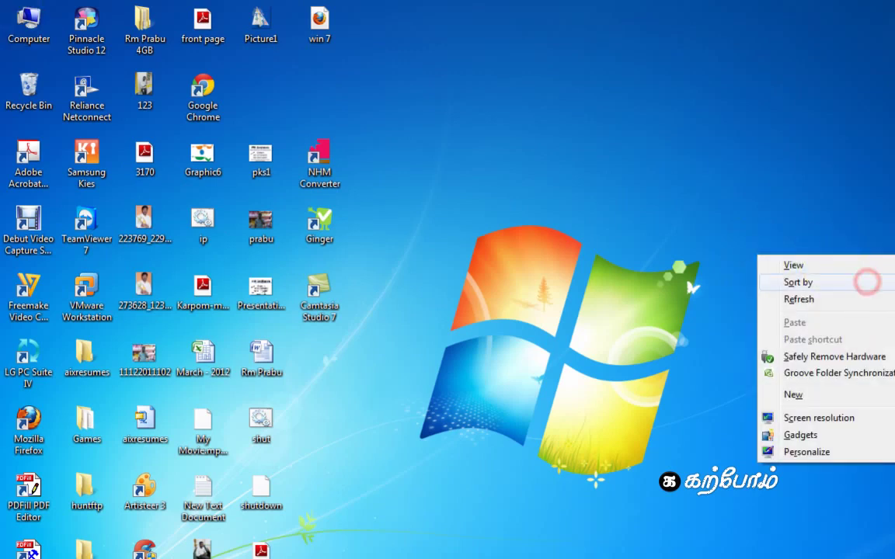
left_click(822, 190)
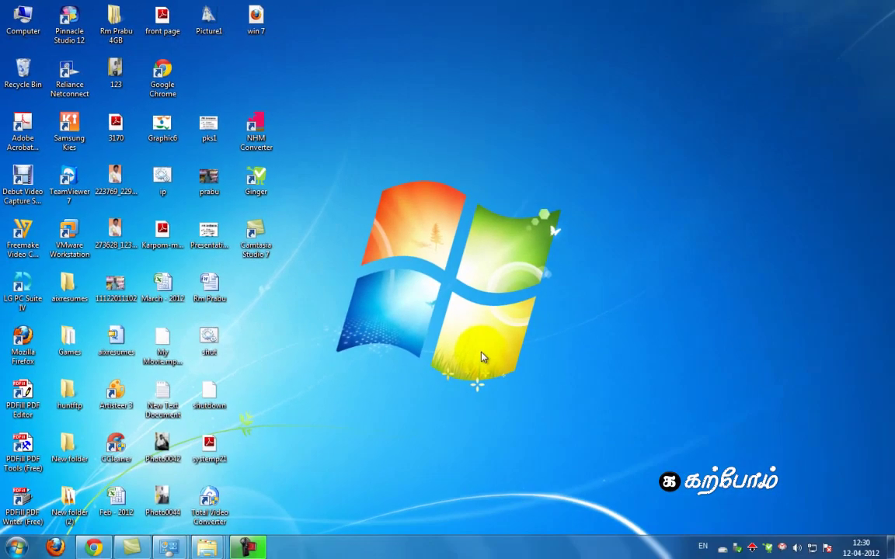
Launch System Configuration by running msconfig from the Run box.
left_click(15, 548)
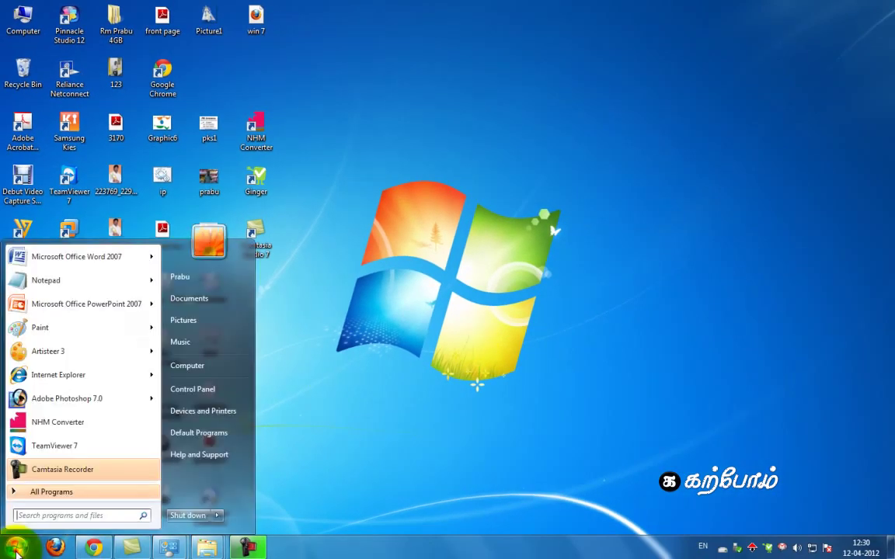
left_click(475, 409)
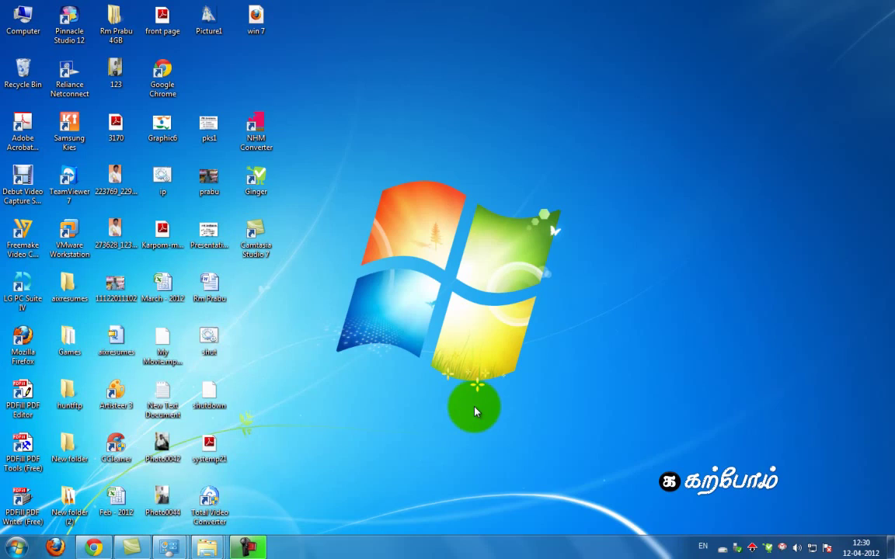
key("super+r")
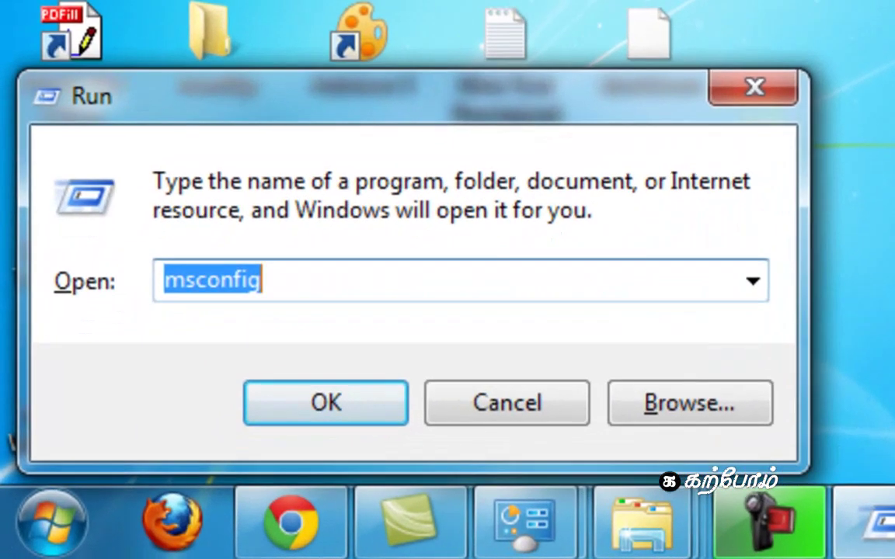
key("End")
key("BackSpace")
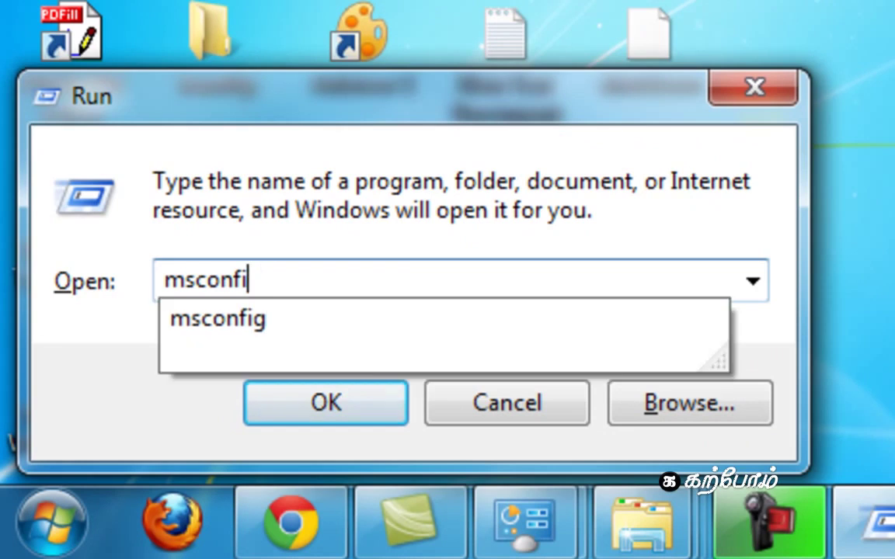
key("BackSpace")
key("BackSpace")
key("BackSpace")
key("BackSpace")
key("BackSpace")
key("BackSpace")
key("BackSpace")
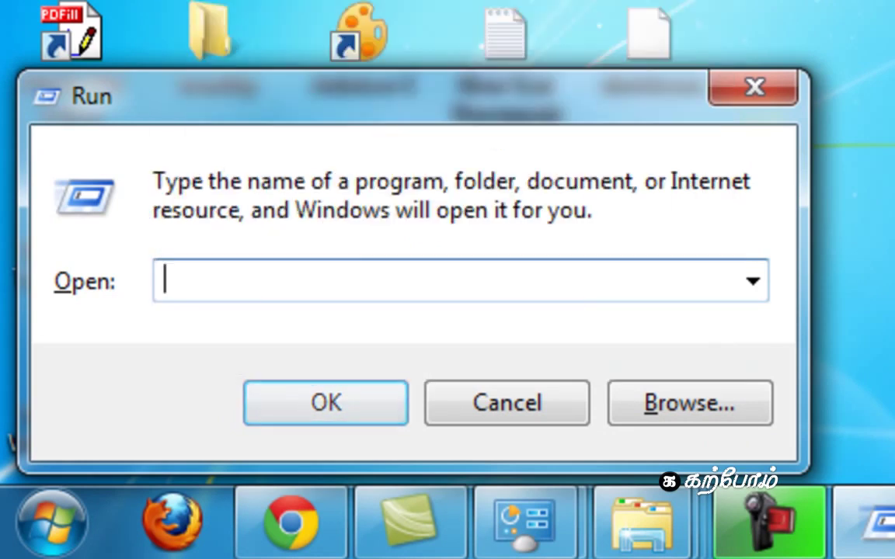
type("mscon")
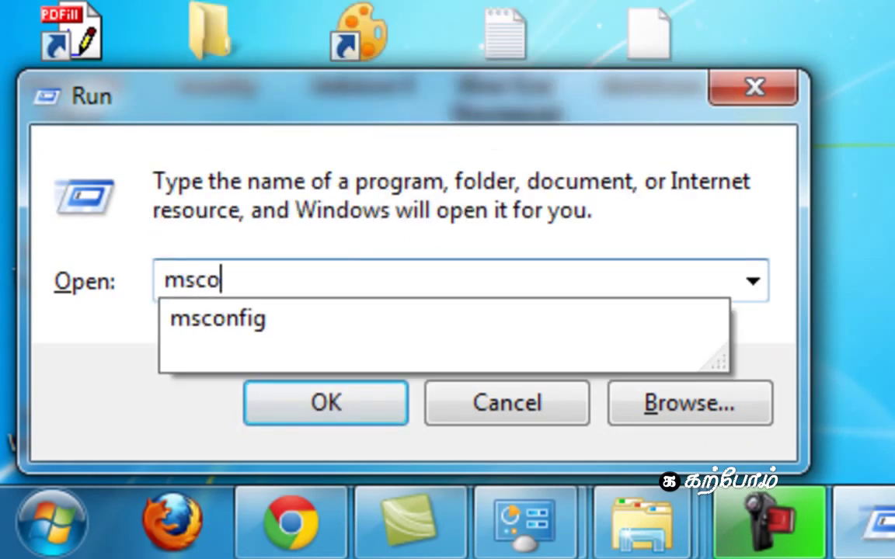
type("fig")
key("Return")
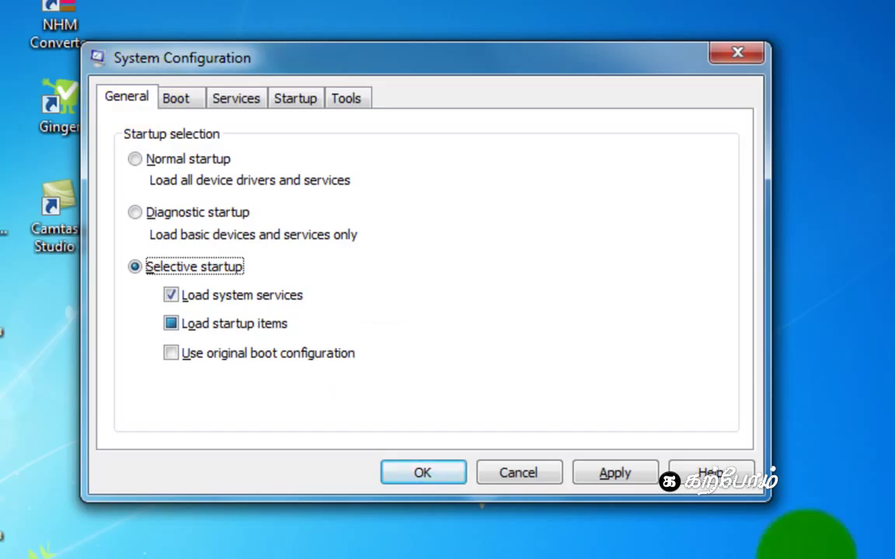
Enable No GUI boot on the Boot tab and confirm with OK.
left_click(179, 101)
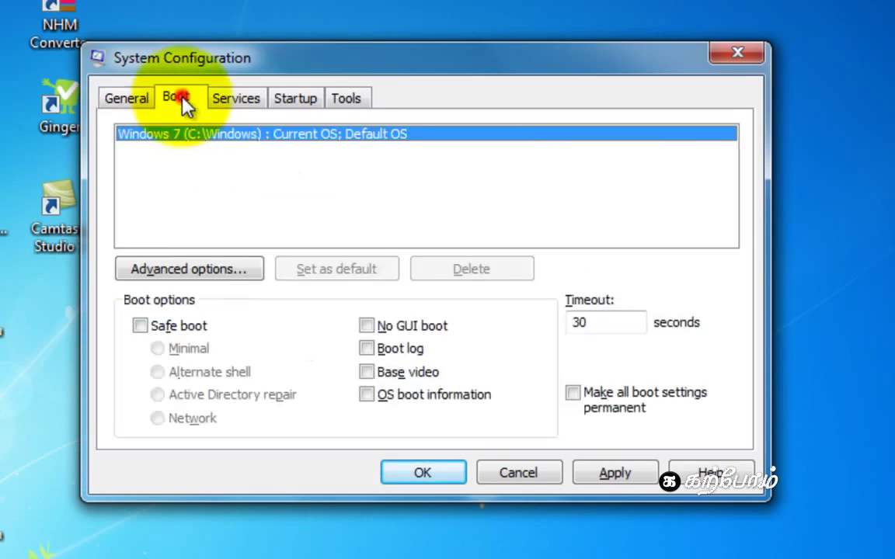
left_click(435, 336)
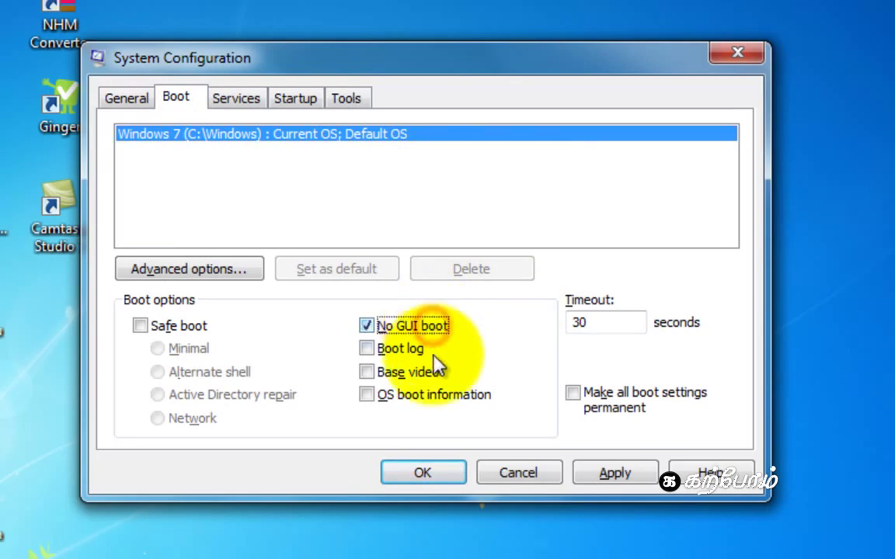
left_click(434, 474)
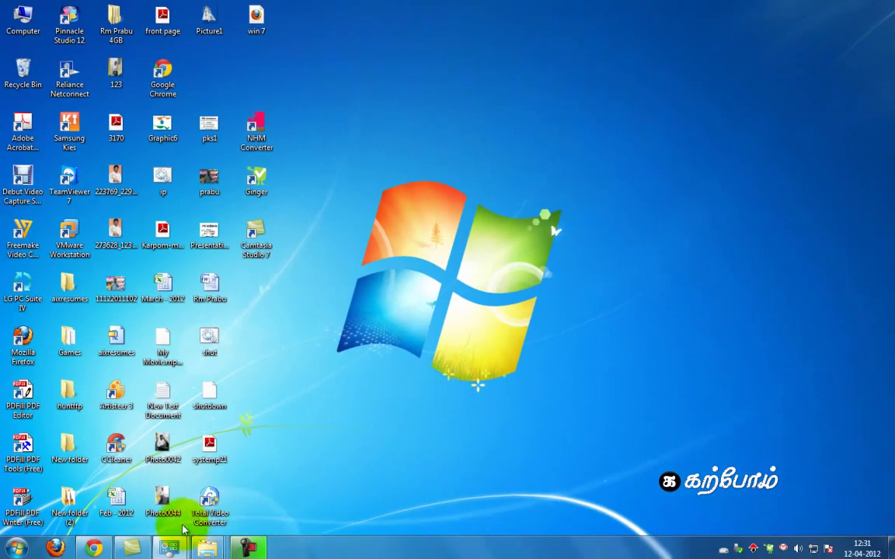
left_click(369, 374)
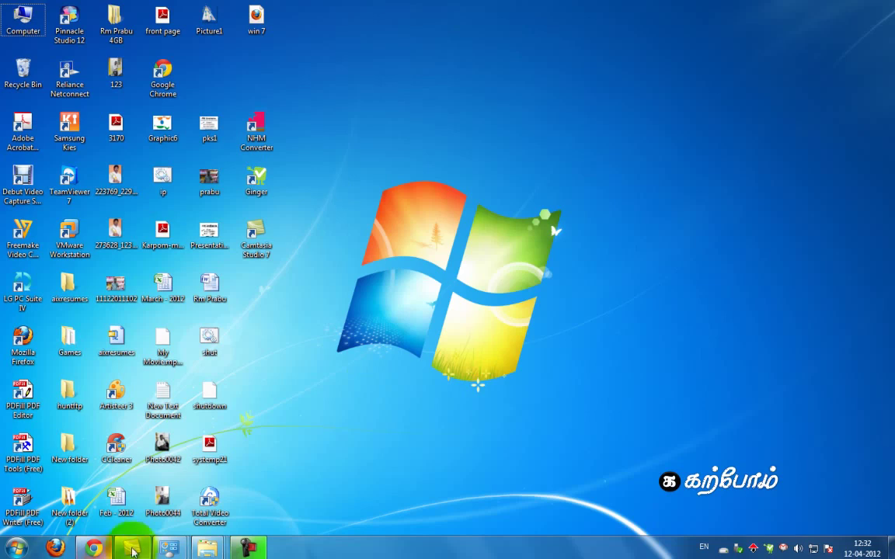
Show the desktop with Win+D, then Alt+Tab to the Softwares (H:) Explorer window.
left_click(133, 549)
mouse_move(169, 541)
left_click(144, 503)
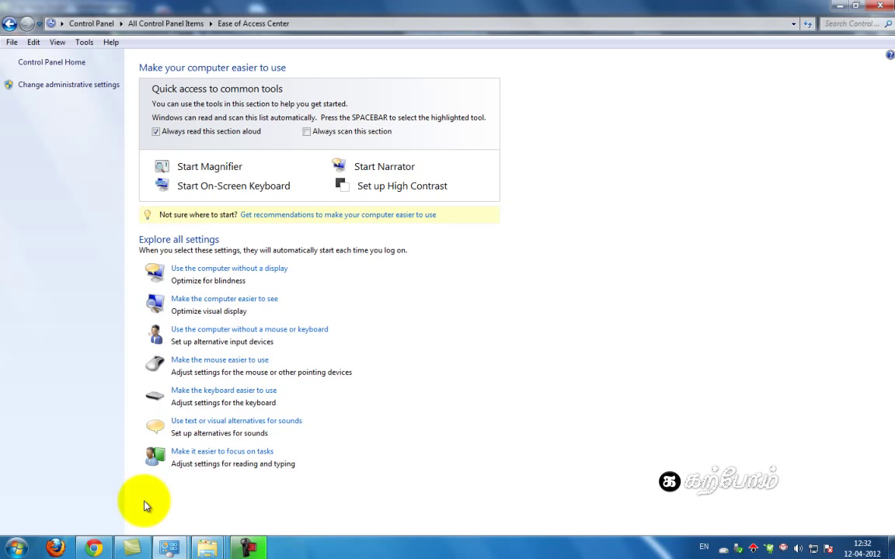
key("super+d")
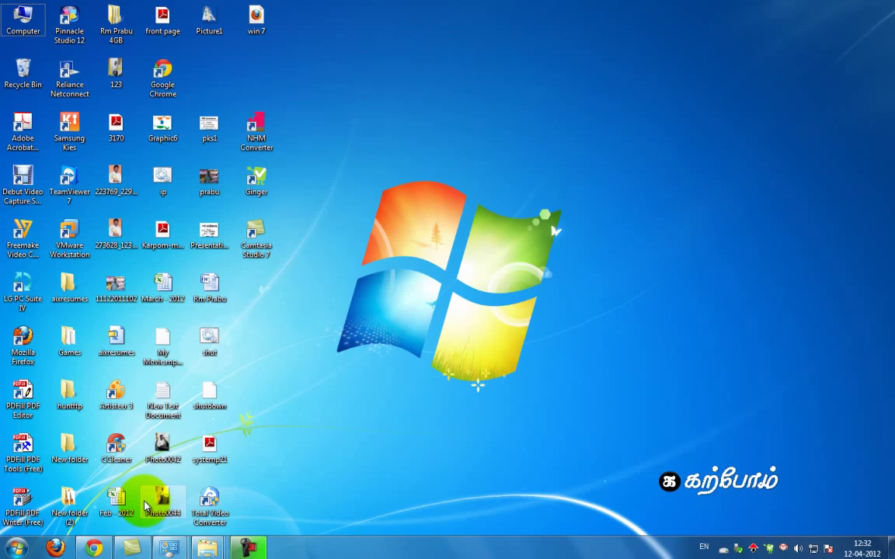
key("alt+Tab")
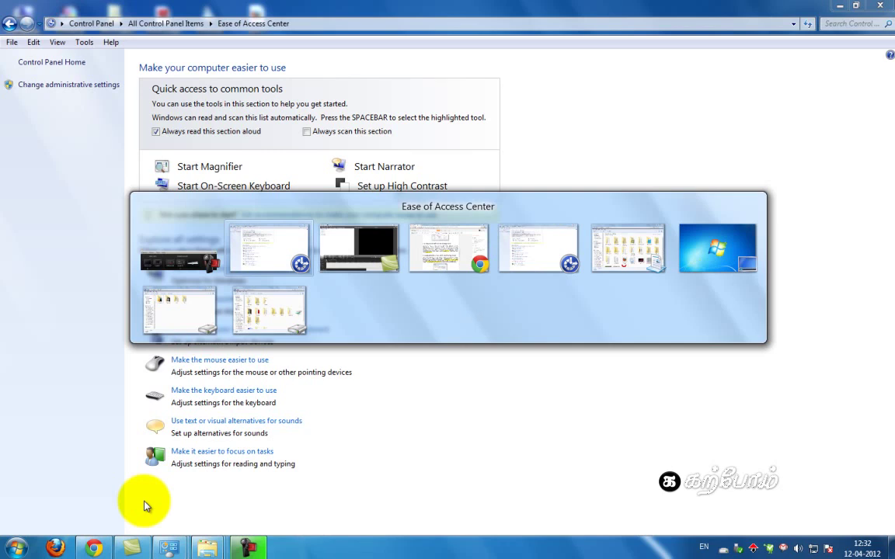
key("alt+Tab")
key("alt+Tab")
key("alt+Tab")
key("alt+Tab")
key("alt+Tab")
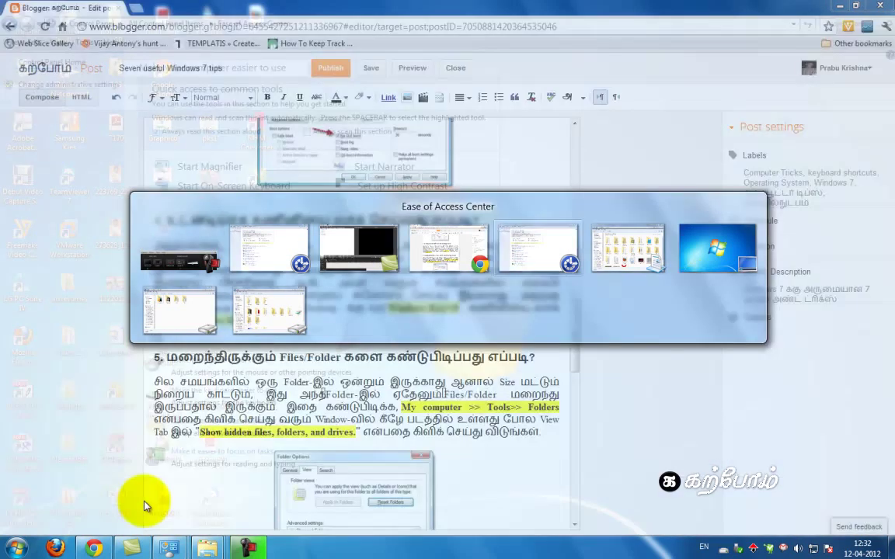
key("alt+Tab")
key("alt+Tab")
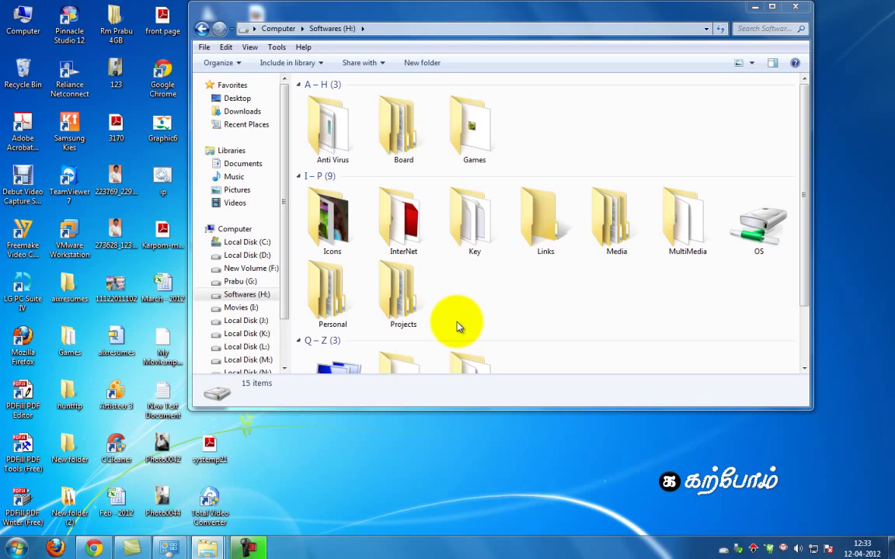
Minimize the Softwares (H:) Explorer window to reveal the desktop icons.
left_click(147, 550)
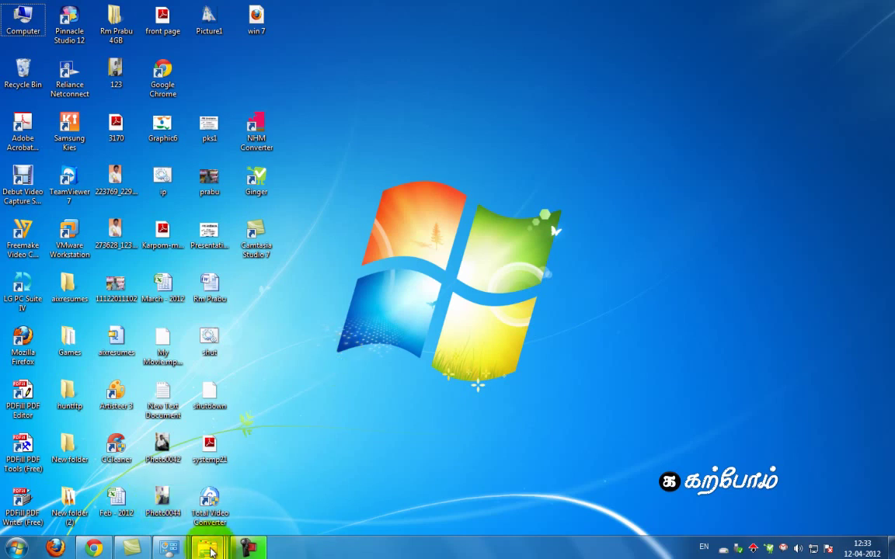
Restore Explorer and inspect the Movies (I:) drive's properties.
mouse_move(211, 551)
left_click(62, 509)
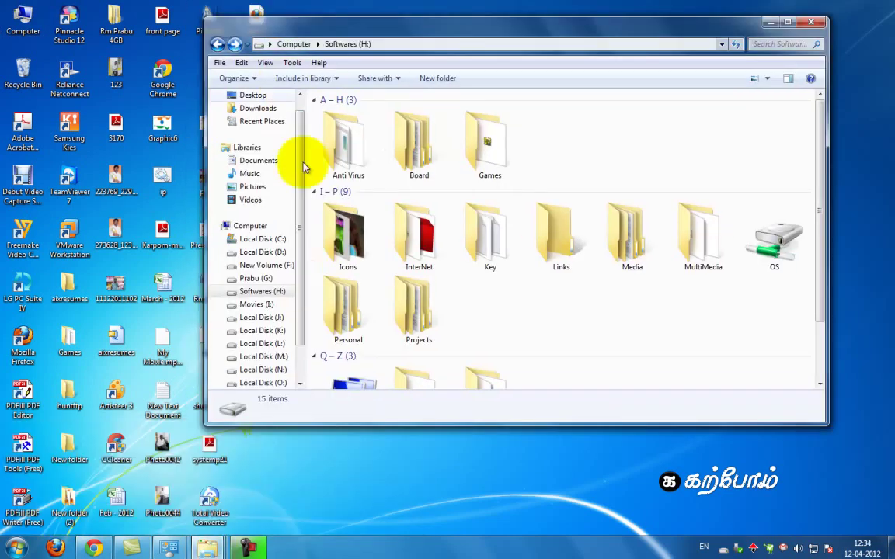
left_click(268, 306)
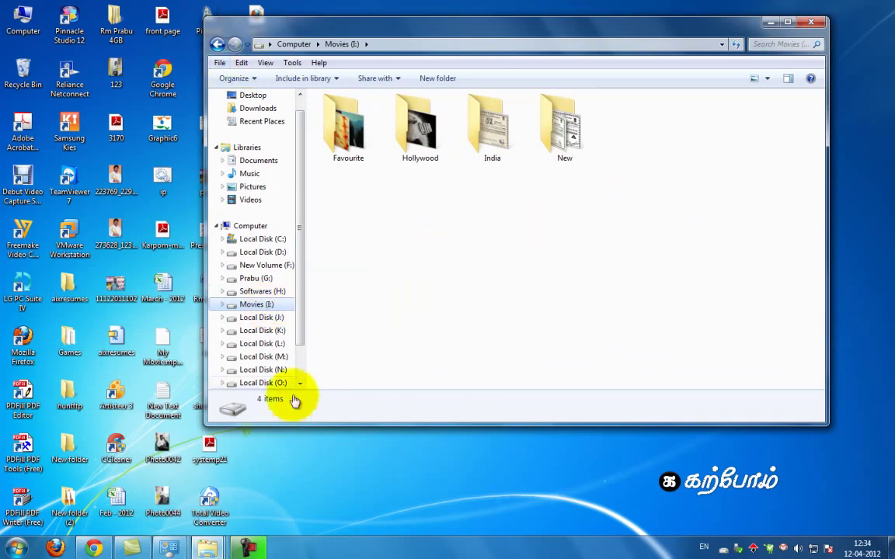
right_click(268, 308)
left_click(286, 296)
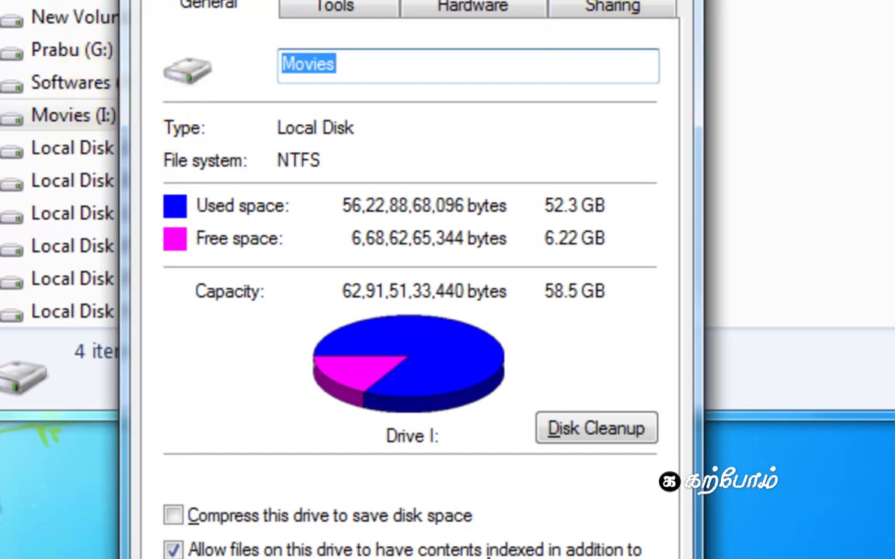
key("Escape")
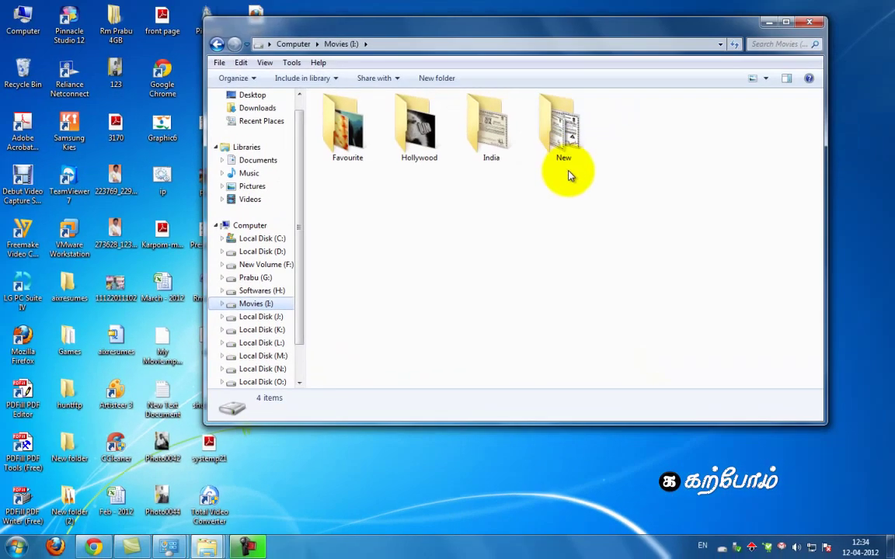
View properties of the four Movies folders (117 files, 39 folders, 50.2 GB), then close.
left_click_drag(568, 169, 351, 138)
right_click(357, 137)
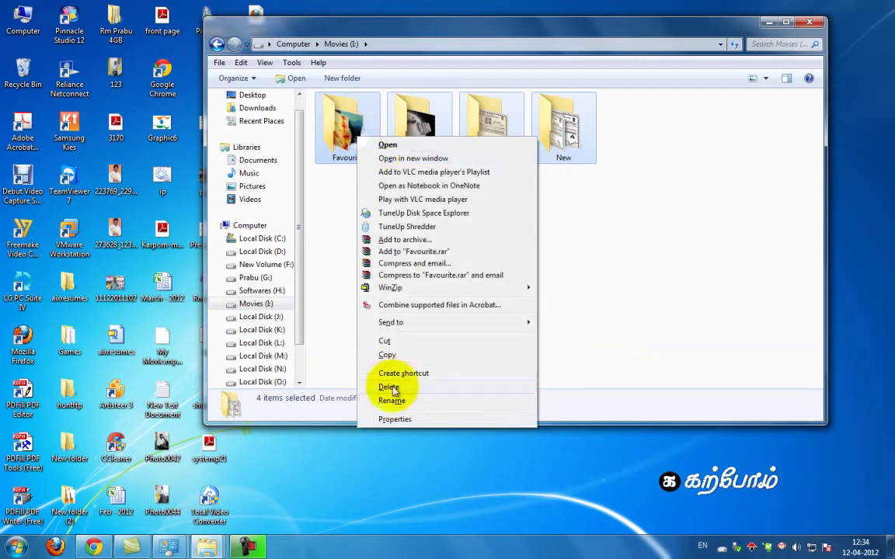
left_click(395, 420)
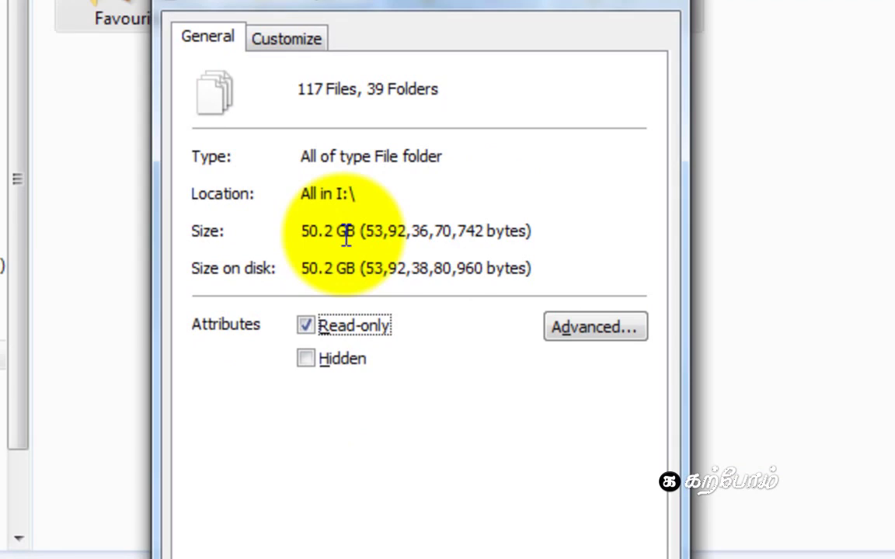
left_click(631, 8)
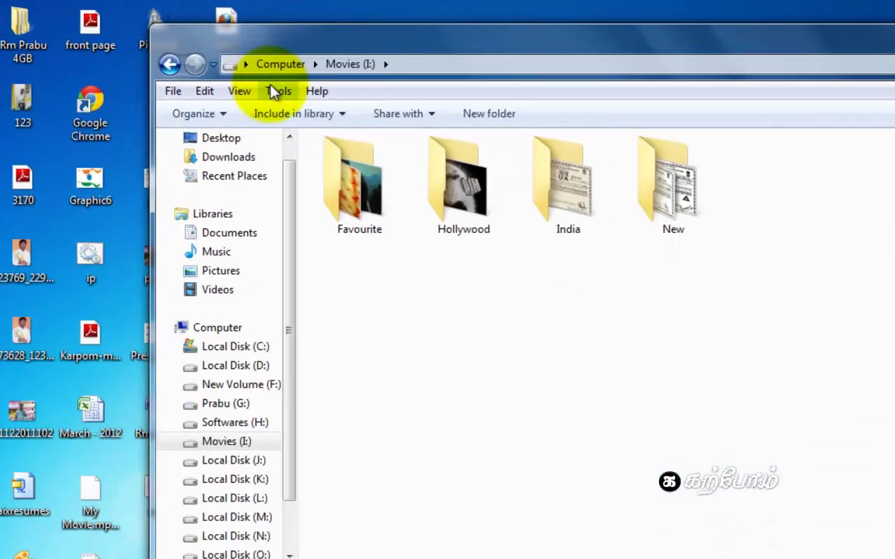
Turn on Show hidden files, folders, and drives in Folder Options to reveal Songs and ZZZZZZZ.ZZZ.
left_click(283, 59)
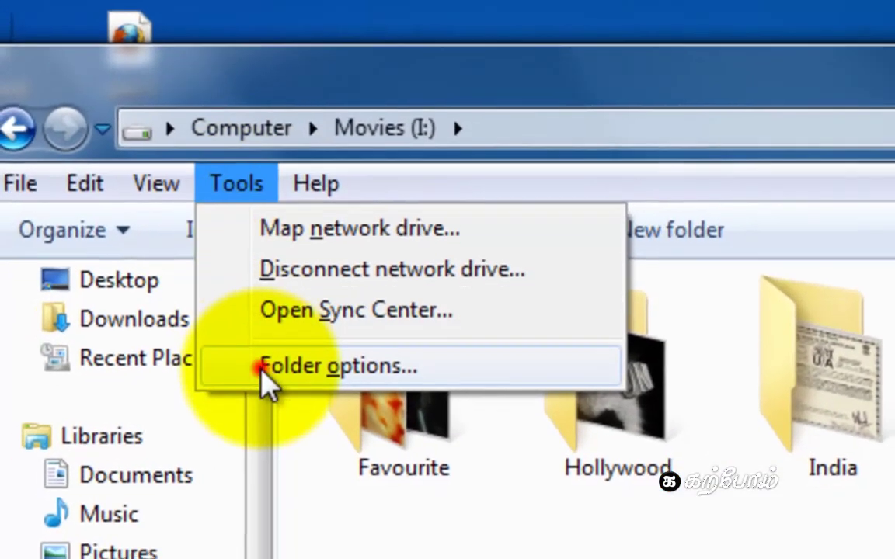
left_click(268, 356)
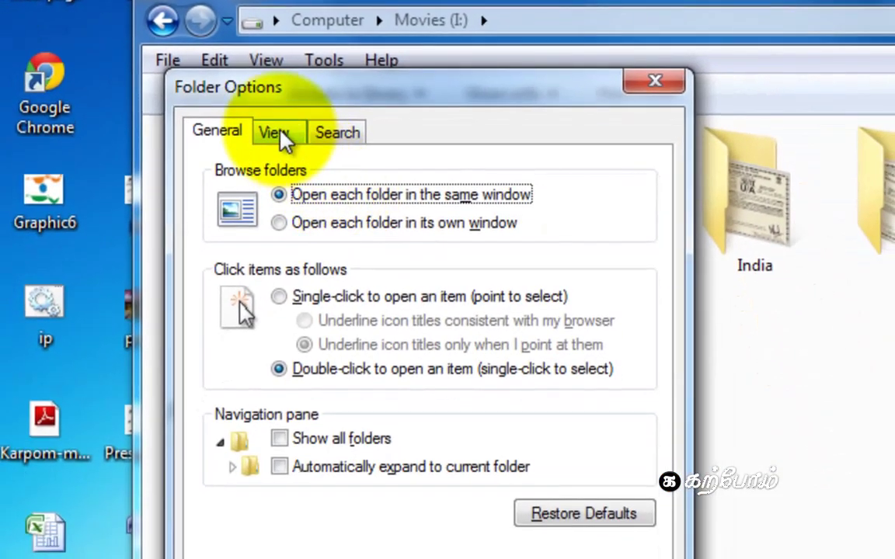
left_click(246, 178)
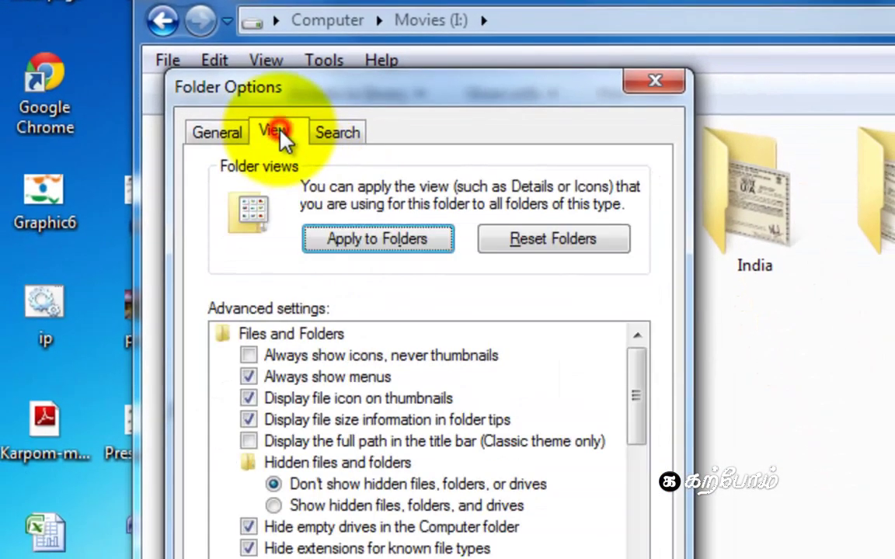
left_click(311, 507)
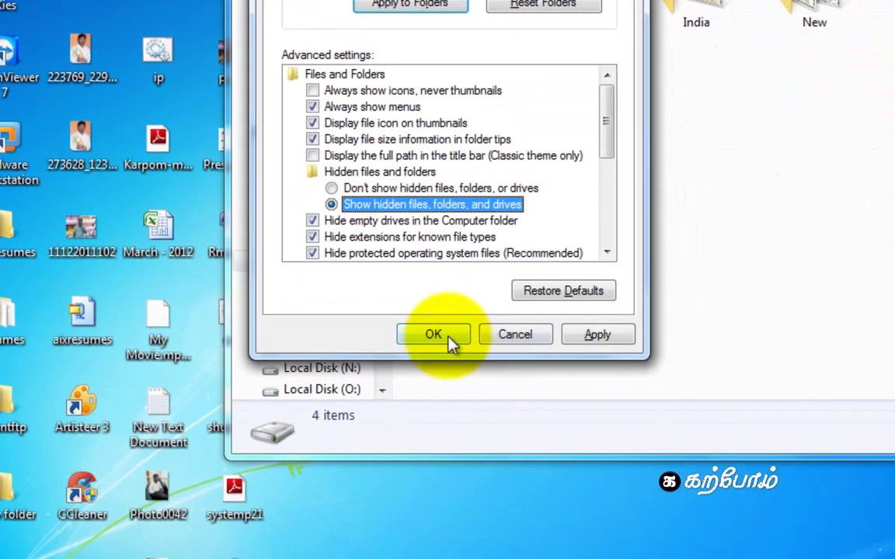
left_click(435, 335)
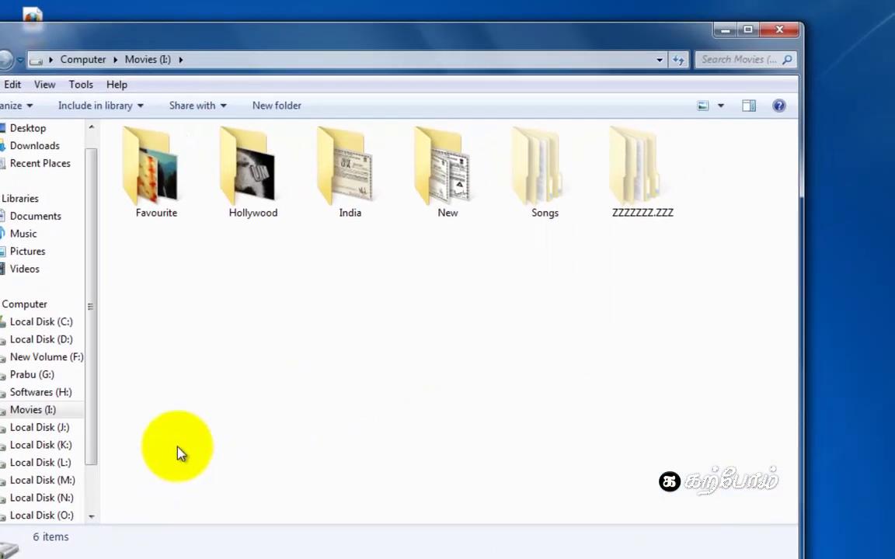
Clear the Hidden attribute on the Songs folder, applying it to all subfolders and files.
right_click(522, 194)
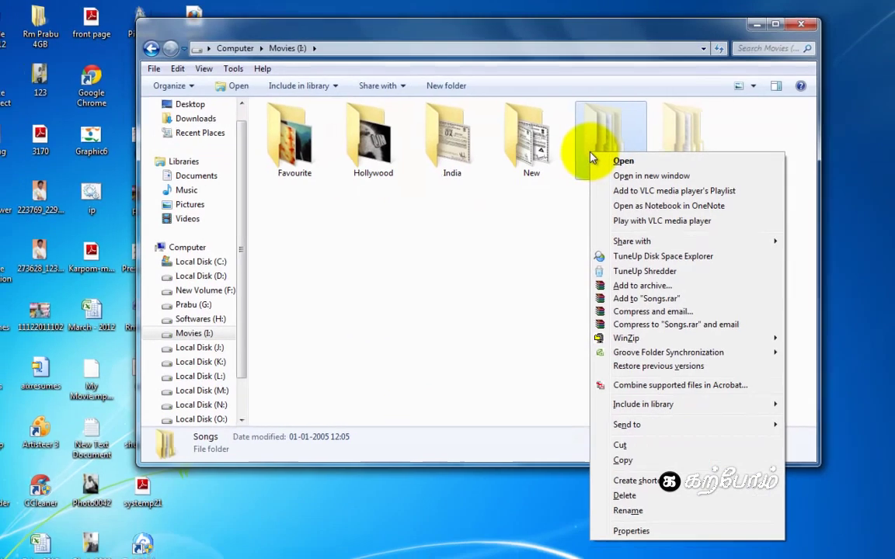
left_click(470, 316)
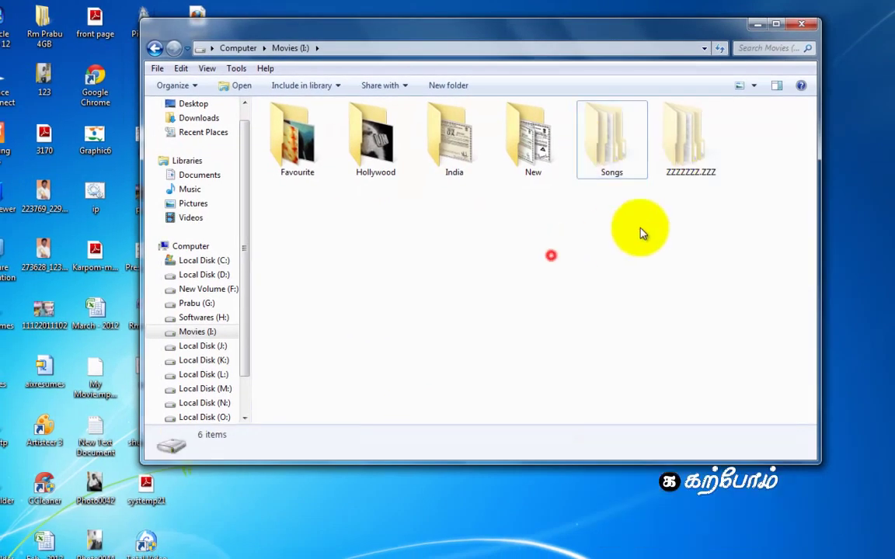
left_click(621, 157)
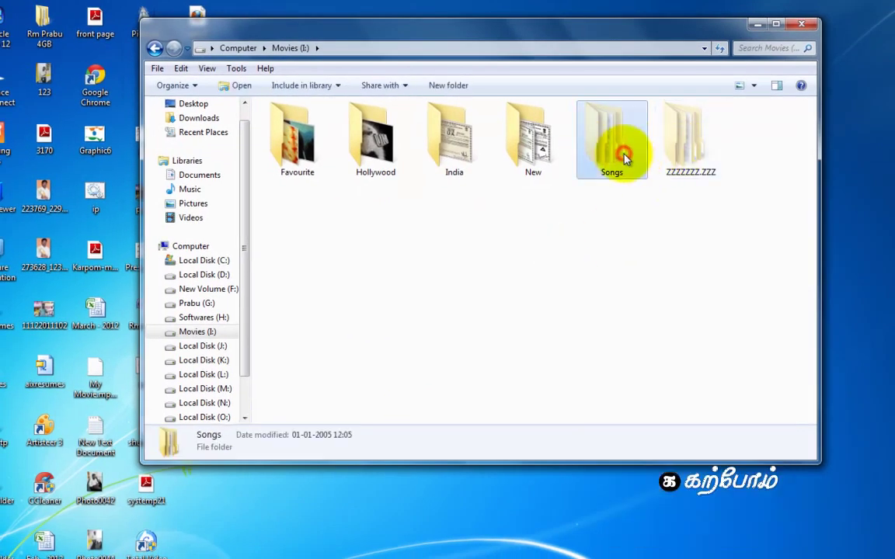
right_click(631, 158)
left_click(710, 530)
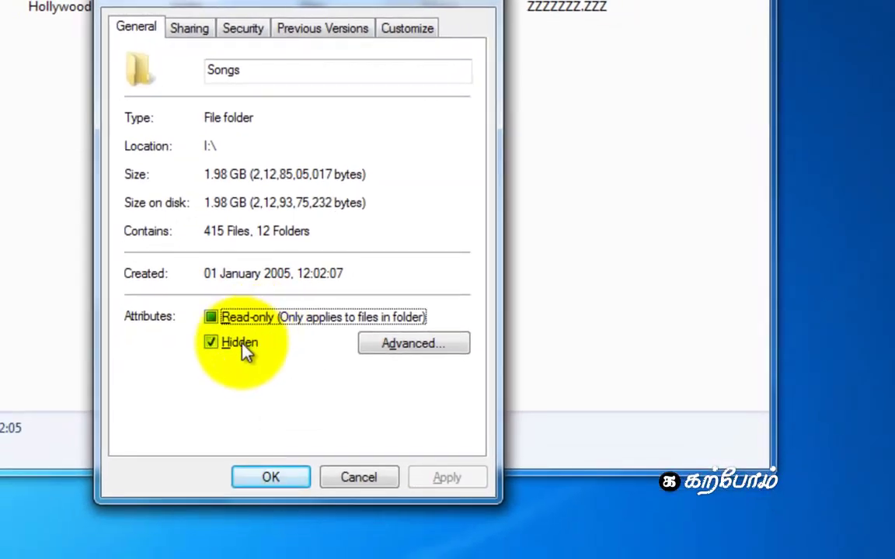
left_click(242, 348)
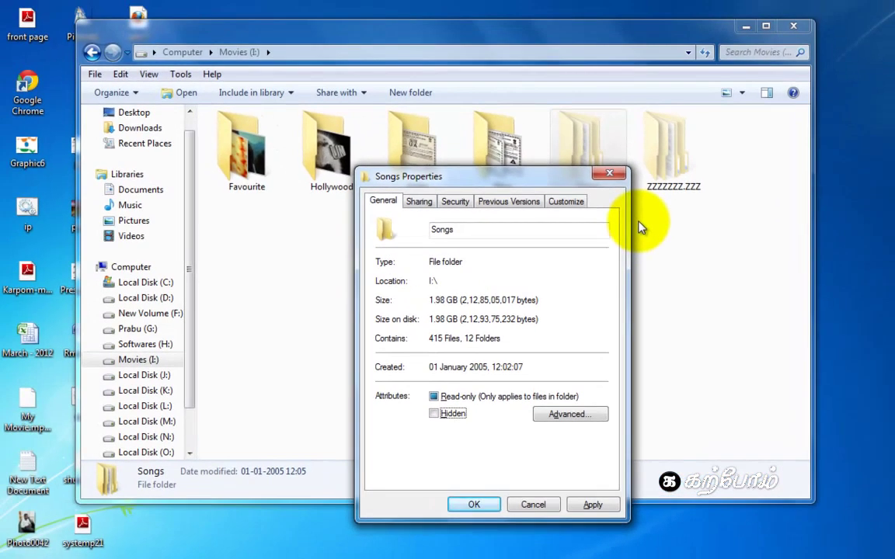
left_click(475, 510)
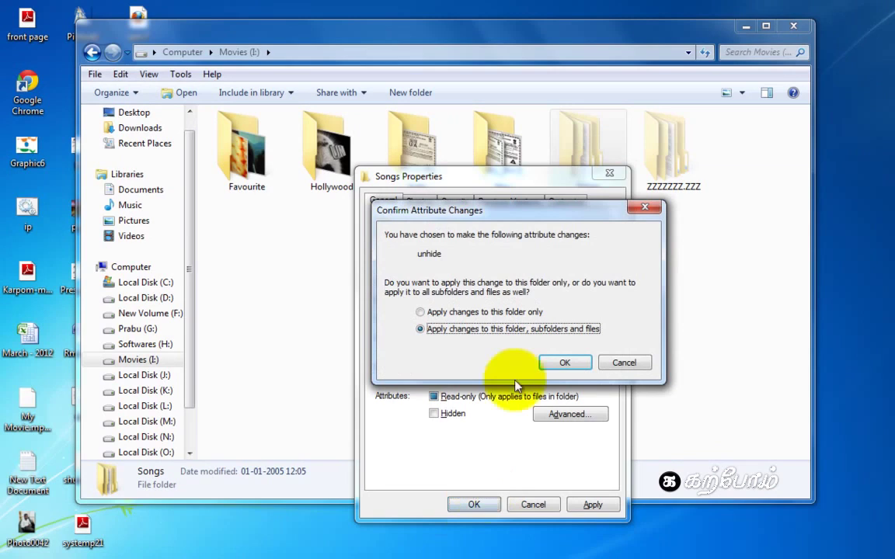
left_click(557, 362)
Check inside Songs, return to Movies (I:), and minimize the window.
double_click(601, 163)
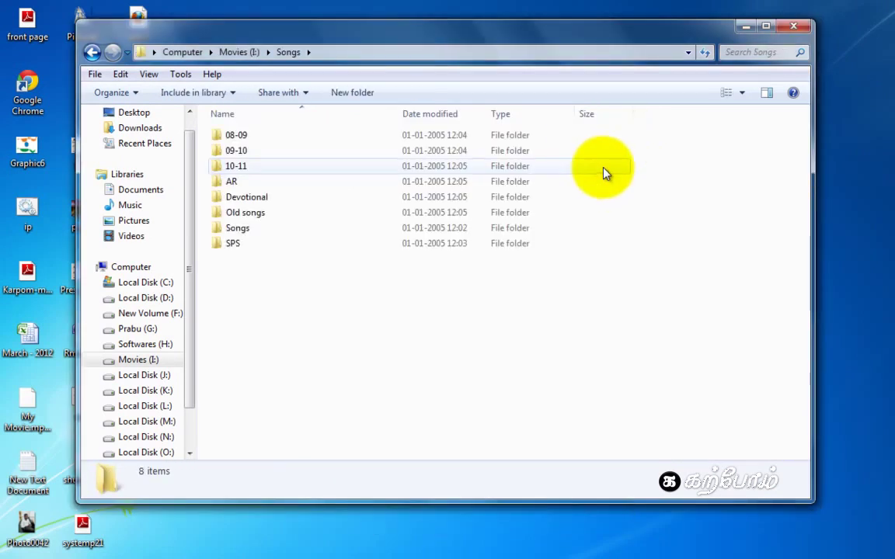
left_click(92, 52)
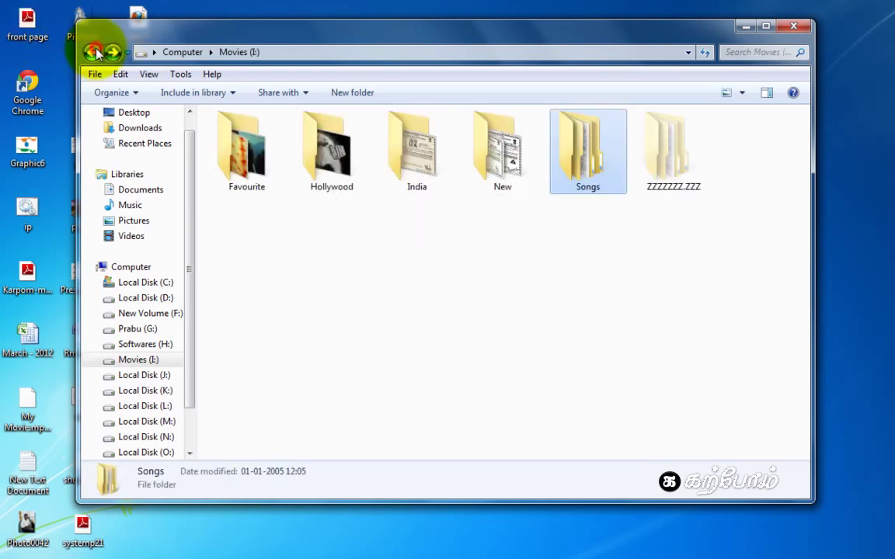
left_click(743, 29)
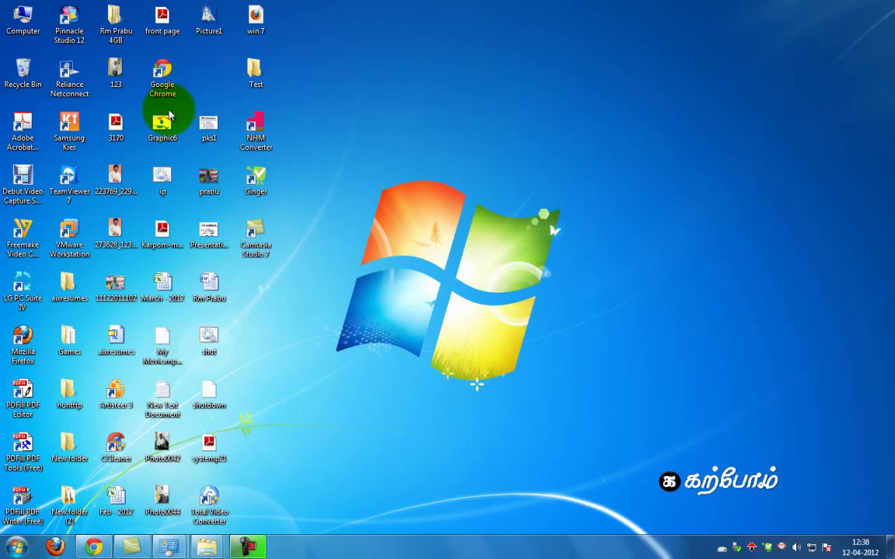
Open the Test folder, select all four text files, and rename them together as prabu.
left_click(258, 76)
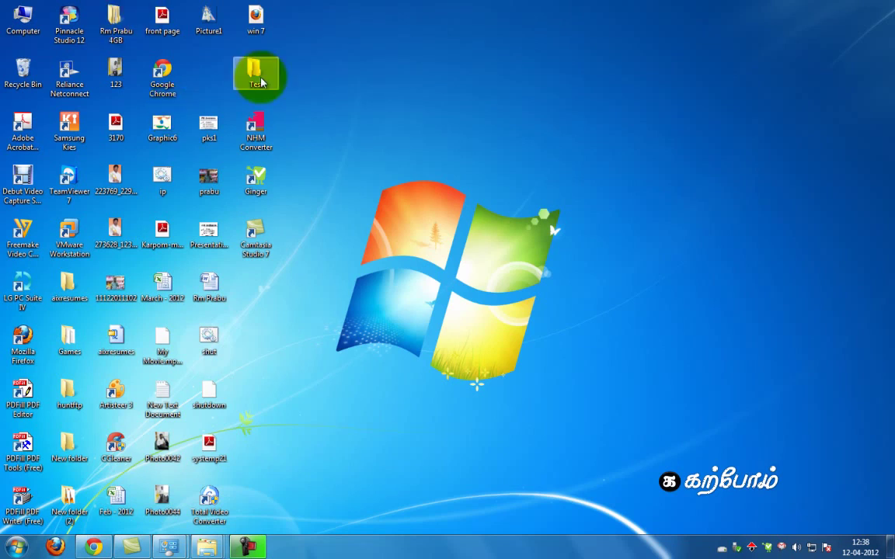
double_click(257, 76)
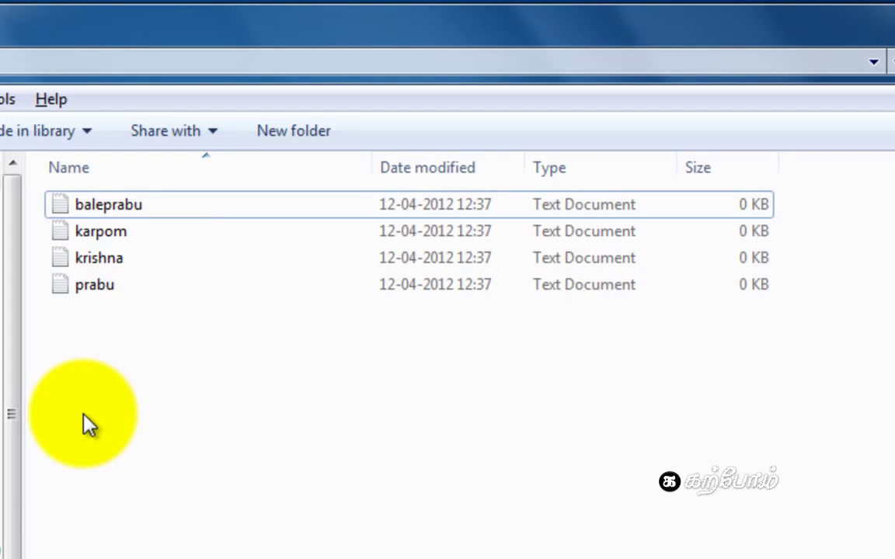
key("ctrl+a")
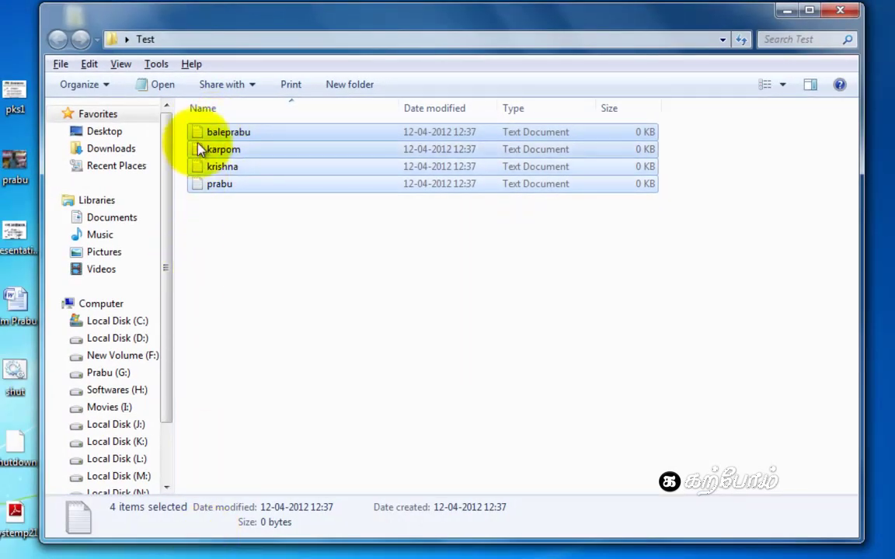
right_click(200, 134)
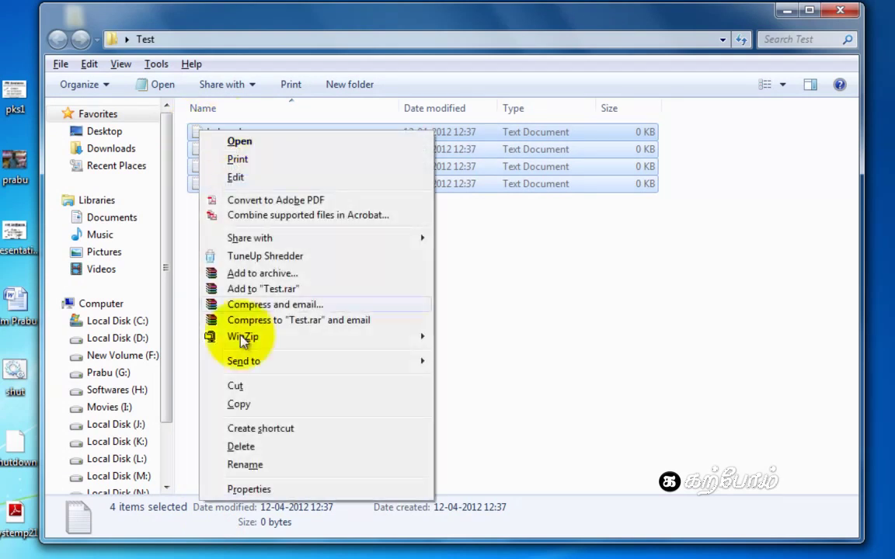
left_click(246, 464)
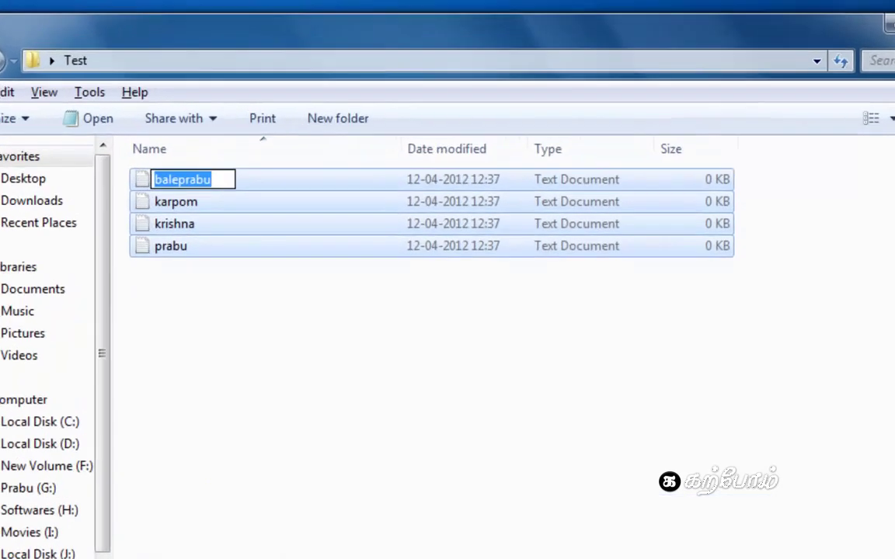
type("prabu")
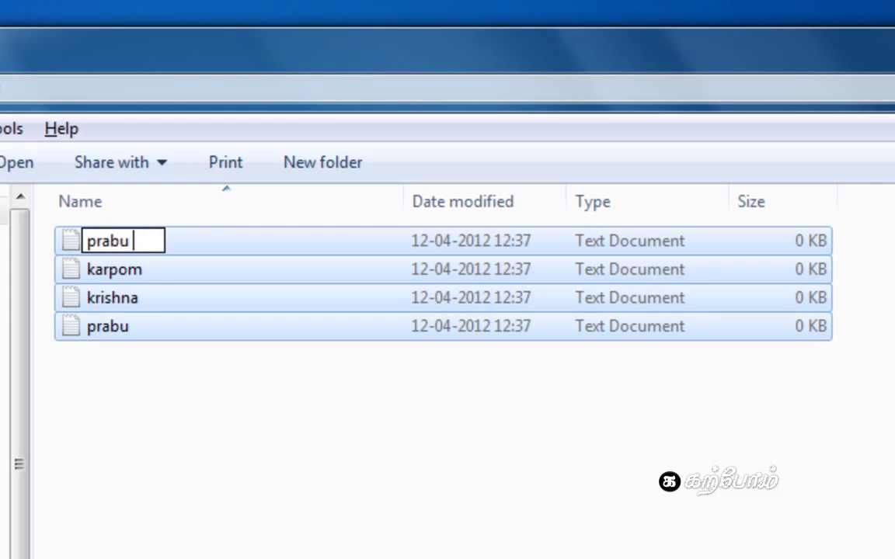
key("BackSpace")
key("Return")
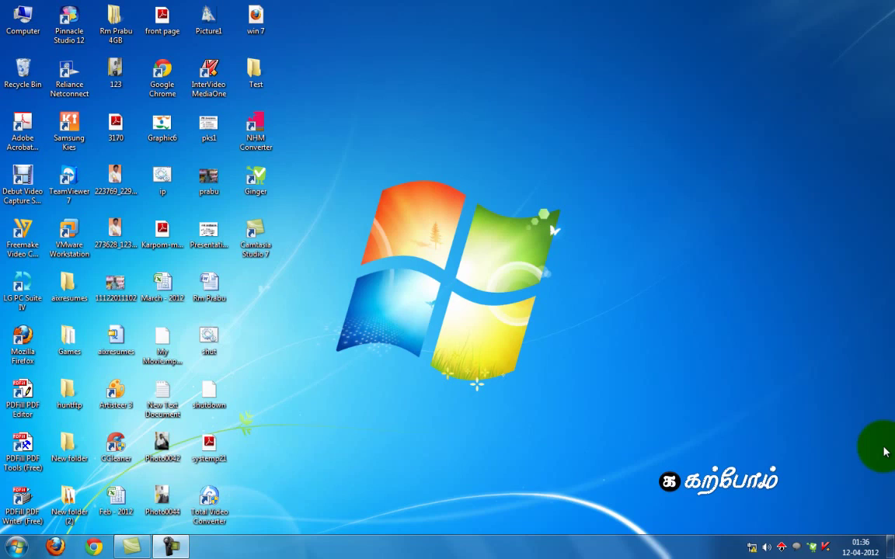
Run cttune.exe from the Win+R Run dialog.
key("super+r")
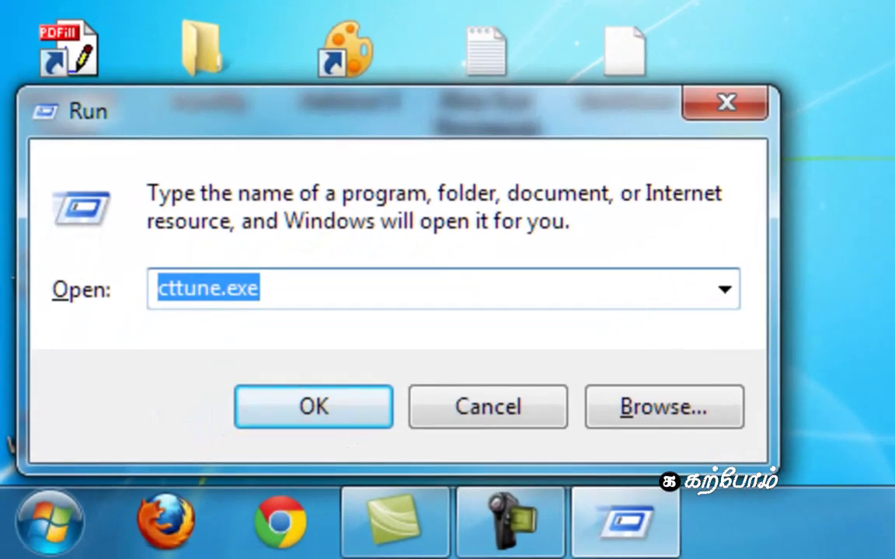
left_click(555, 294)
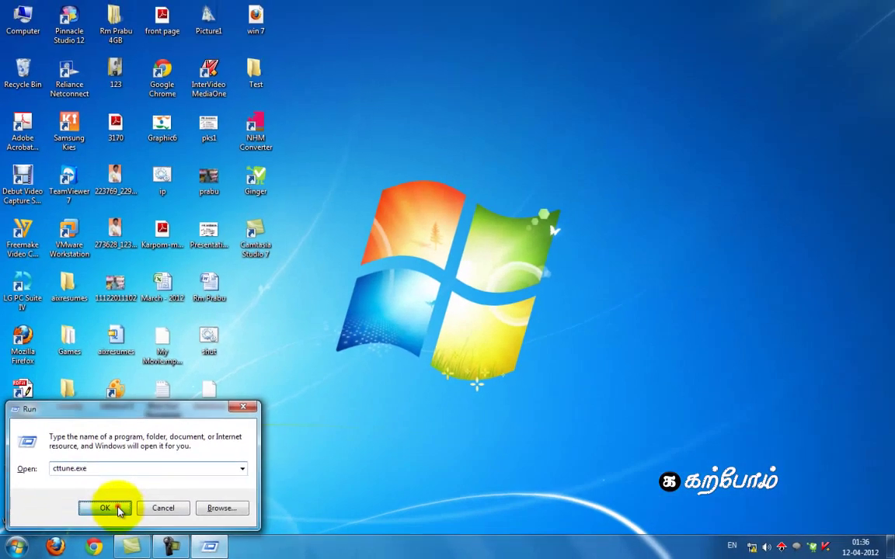
left_click(159, 499)
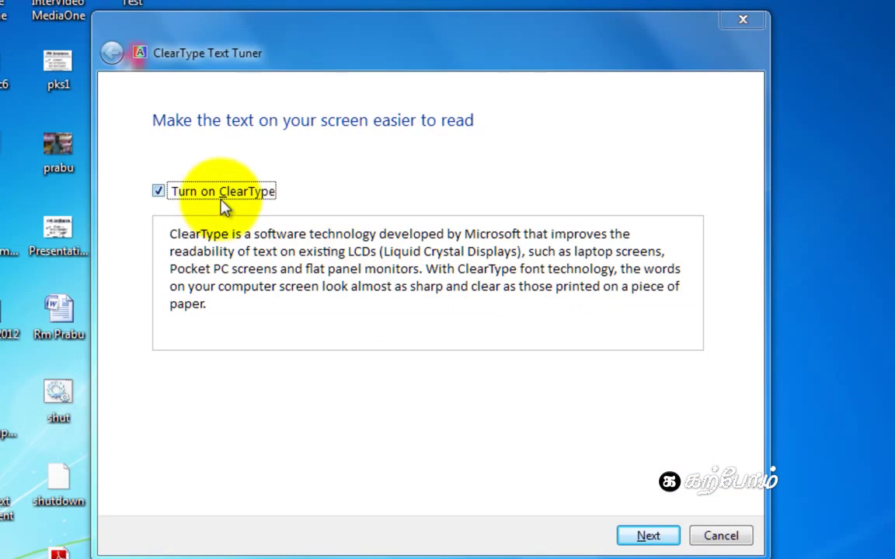
Get past the intro, then pick the right sample on page 1 and top-left on page 2.
left_click(644, 537)
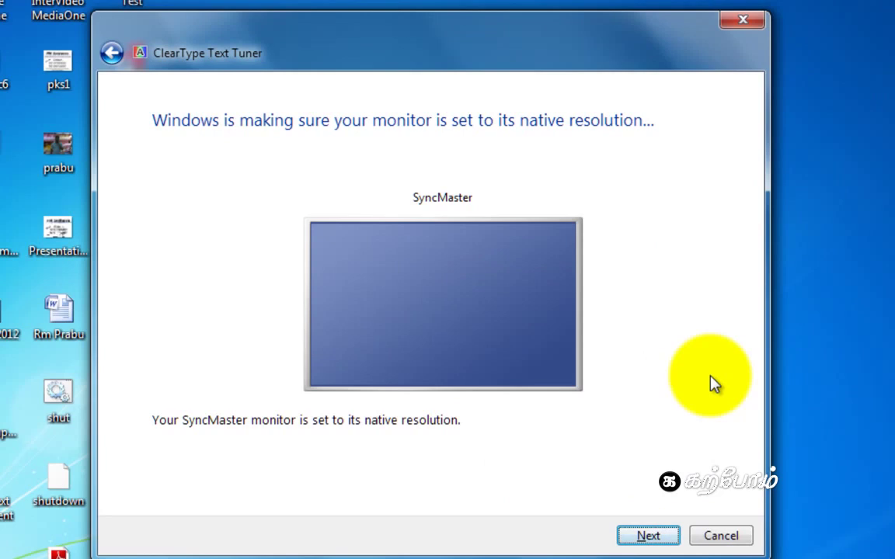
left_click(646, 534)
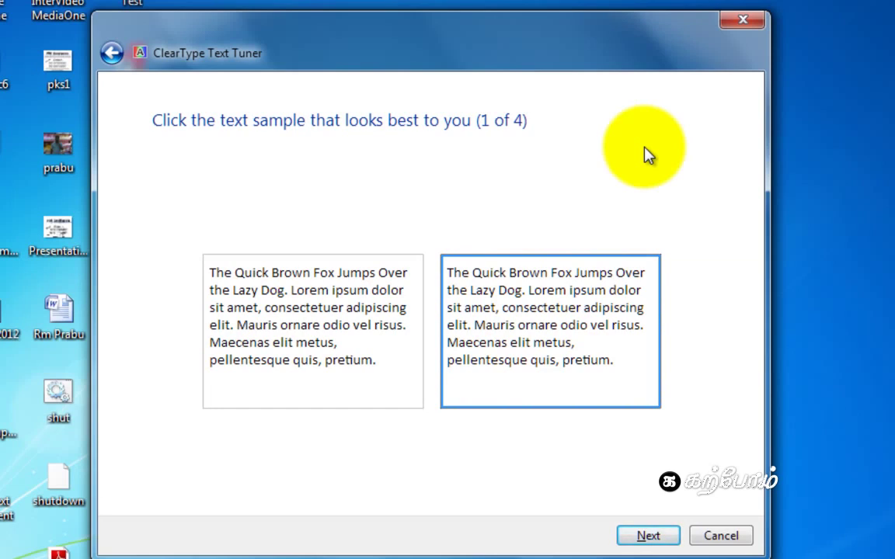
left_click(340, 295)
left_click(519, 324)
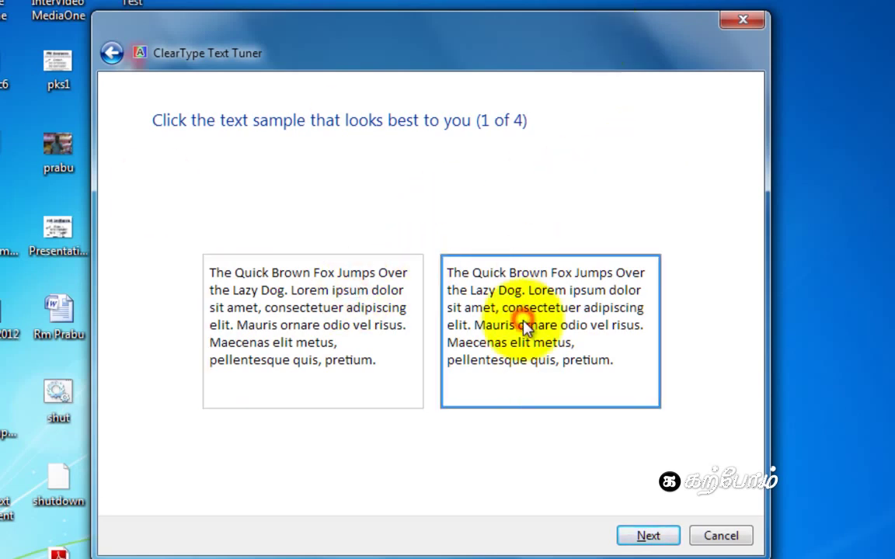
left_click(633, 532)
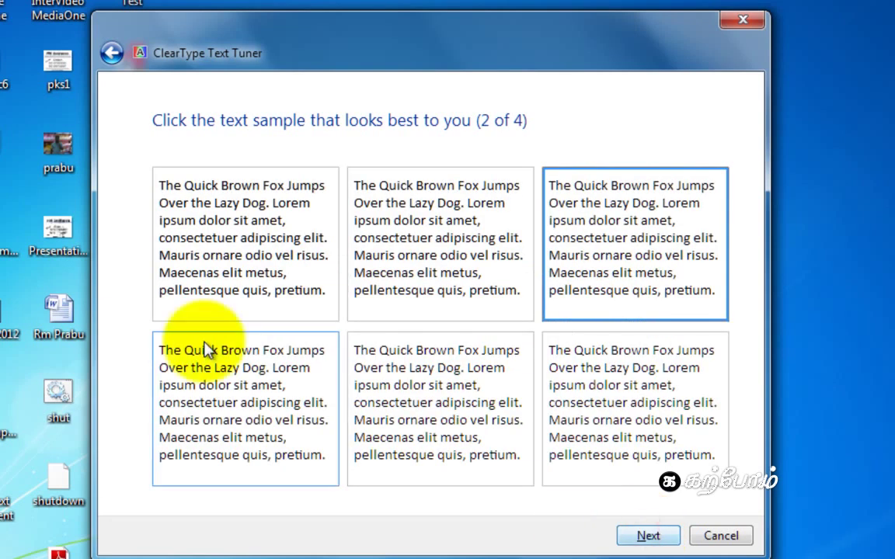
left_click(304, 215)
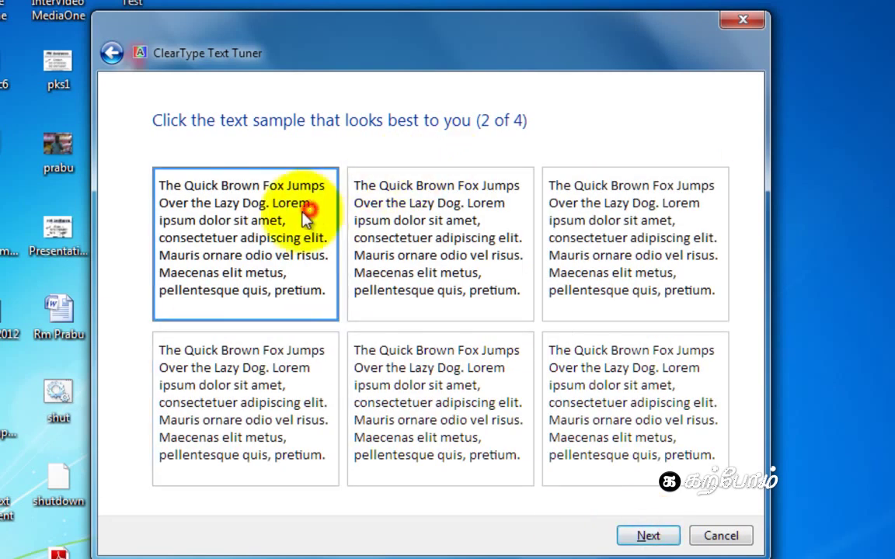
left_click(650, 536)
Pick the left sample on page 3 and the top-right on page 4, then finish tuning.
left_click(429, 322)
left_click(297, 311)
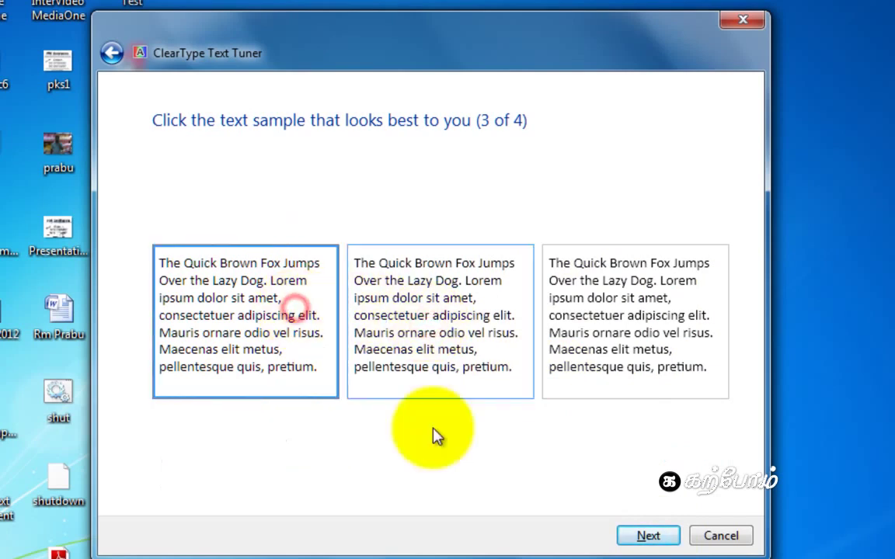
left_click(659, 535)
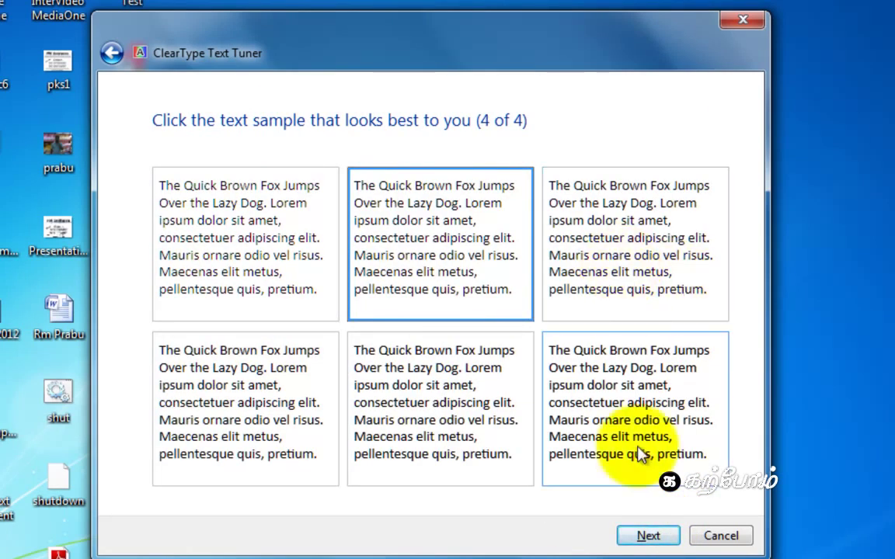
left_click(612, 251)
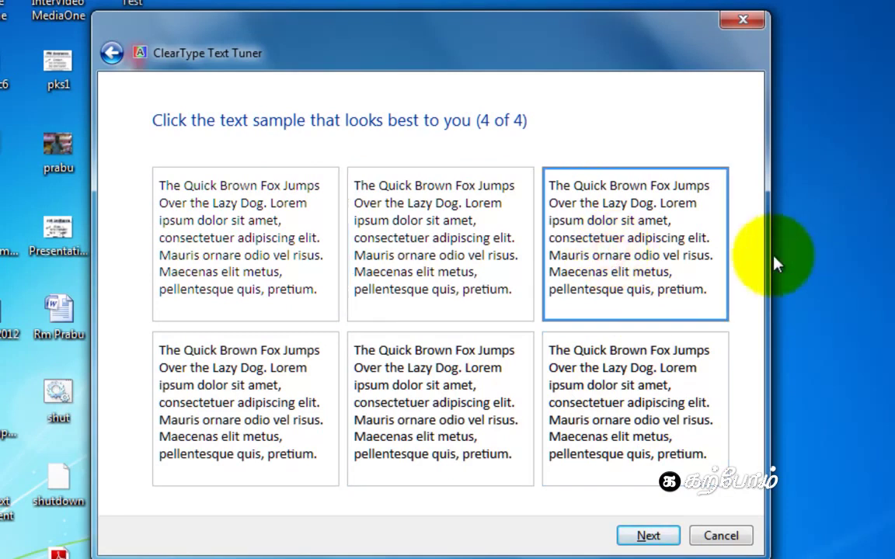
left_click(651, 537)
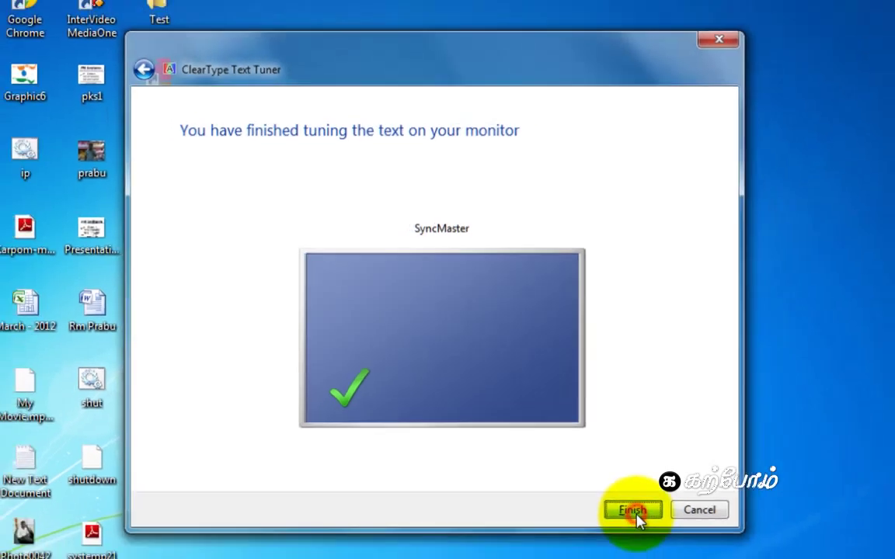
left_click(649, 538)
right_click(555, 345)
left_click(628, 378)
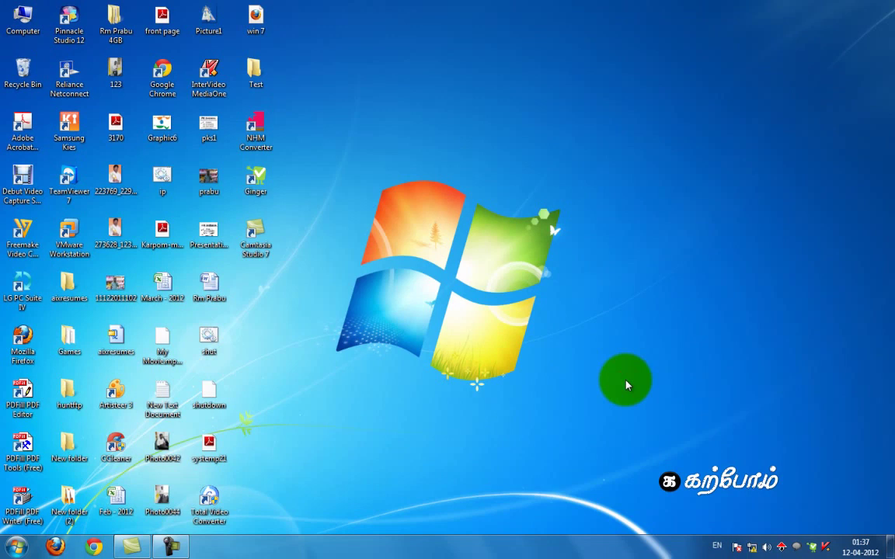